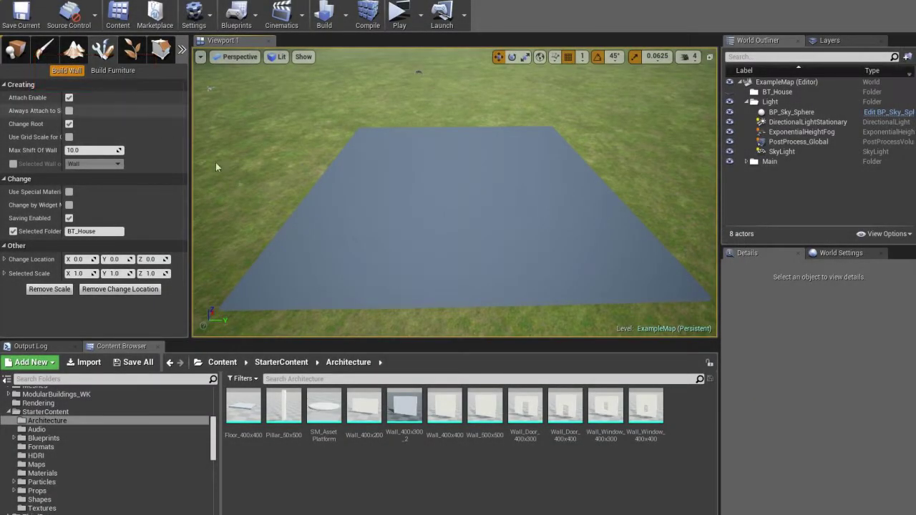
# Set the rotation snap to 15°, rotate the Wall_400x300_2 preview to face the camera, and place it on the blue platform
pyautogui.moveTo(412, 398); pyautogui.dragTo(430, 201)
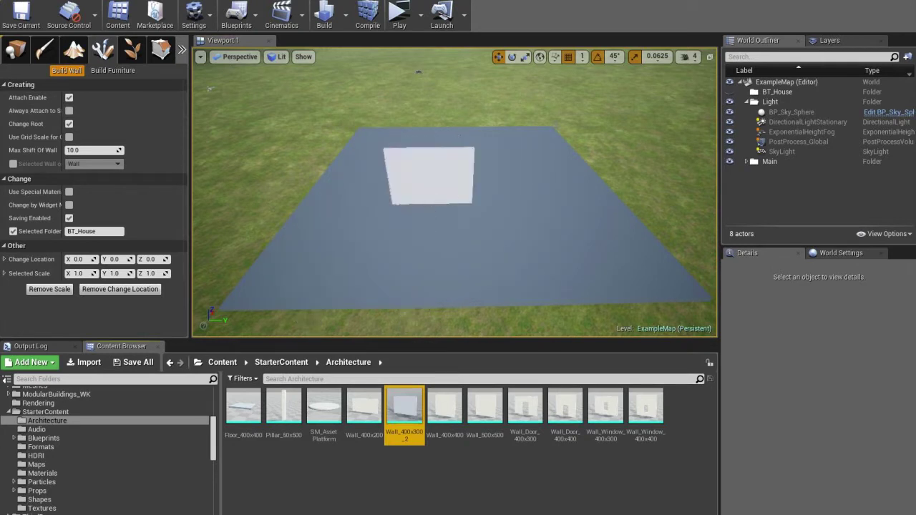
pyautogui.click(616, 59)
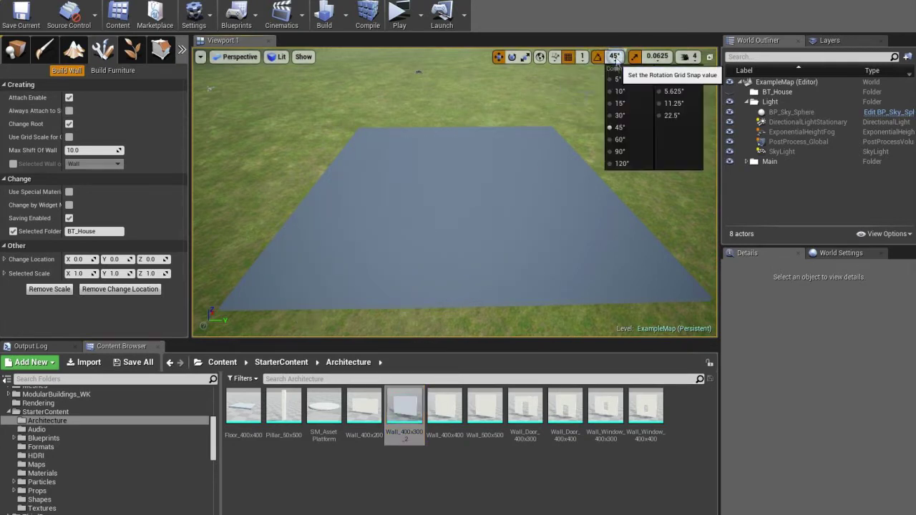
pyautogui.click(619, 104)
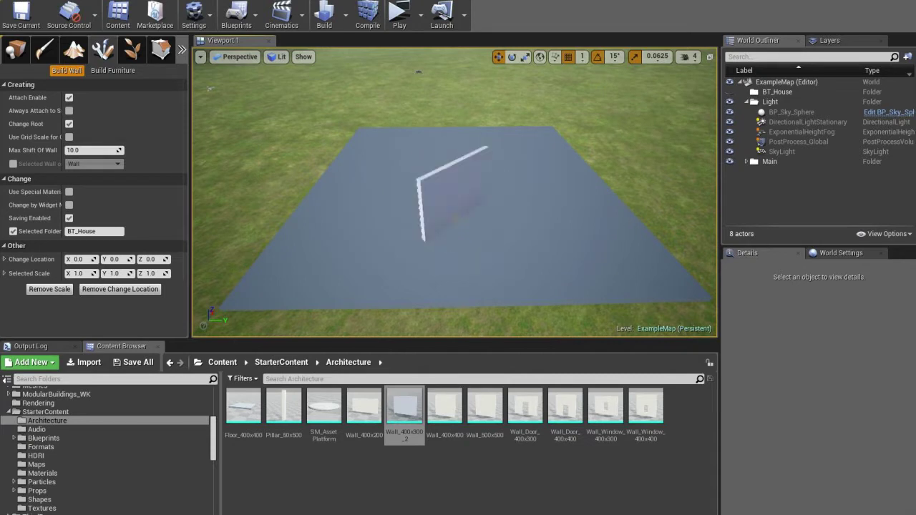
pyautogui.scroll(-12, 456, 218)
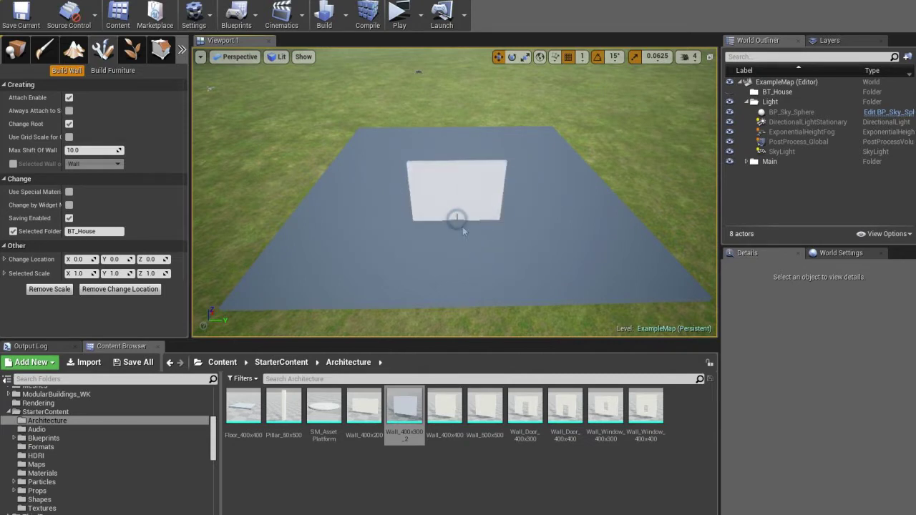
pyautogui.click(455, 218)
# Attach a second Wall_400x300_2 wall perpendicular to the front face of the placed wall
pyautogui.press('w')
pyautogui.press('d')
pyautogui.moveTo(509, 276); pyautogui.dragTo(512, 276, button='right')
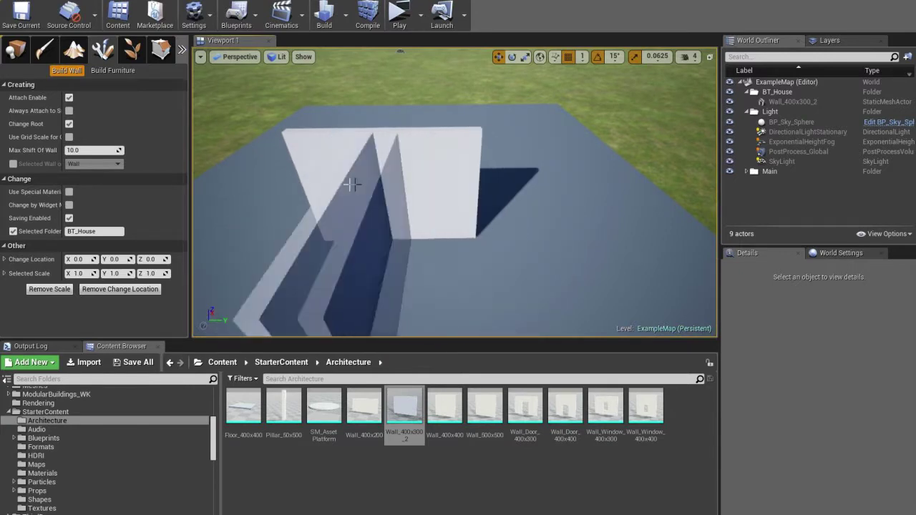
pyautogui.click(399, 189)
# Attach a third Wall_400x300_2 wall to the joined pair of walls
pyautogui.moveTo(436, 256); pyautogui.dragTo(466, 264, button='right')
pyautogui.press('a')
pyautogui.press('w')
pyautogui.scroll(-4, 426, 263)
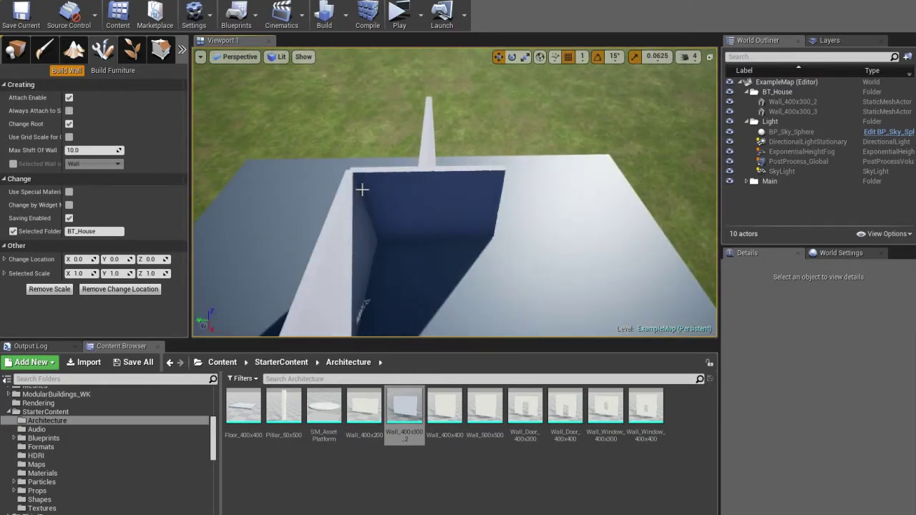
pyautogui.press('s')
pyautogui.moveTo(433, 276)
pyautogui.mouseDown(button='right')
pyautogui.moveTo(286, 286)
pyautogui.moveTo(265, 279)
pyautogui.moveTo(442, 278)
pyautogui.moveTo(426, 278)
pyautogui.mouseUp(button='right')
pyautogui.press('d')
pyautogui.press('s')
pyautogui.press('w')
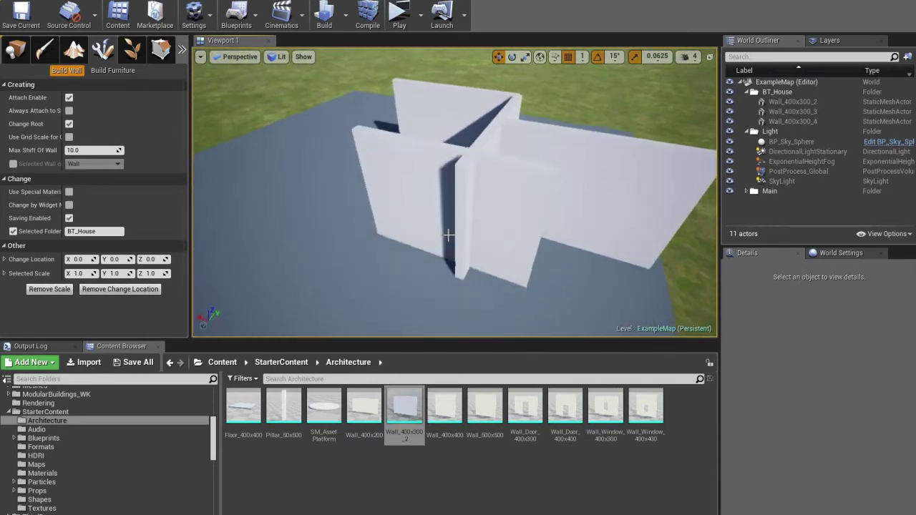
# Attach a fourth Wall_400x300_2 wall to the existing wall group
pyautogui.click(461, 206)
pyautogui.moveTo(517, 289); pyautogui.dragTo(522, 306, button='right')
pyautogui.press('s')
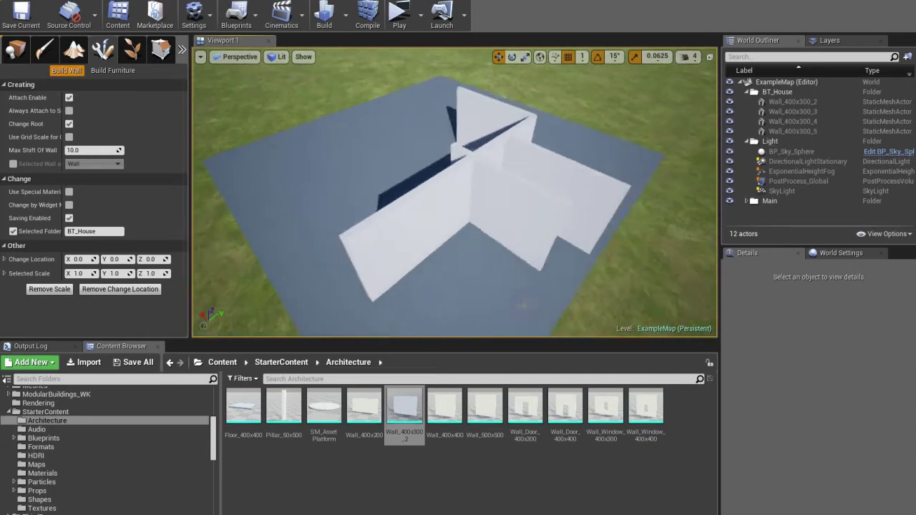
pyautogui.moveTo(458, 214); pyautogui.dragTo(436, 215, button='right')
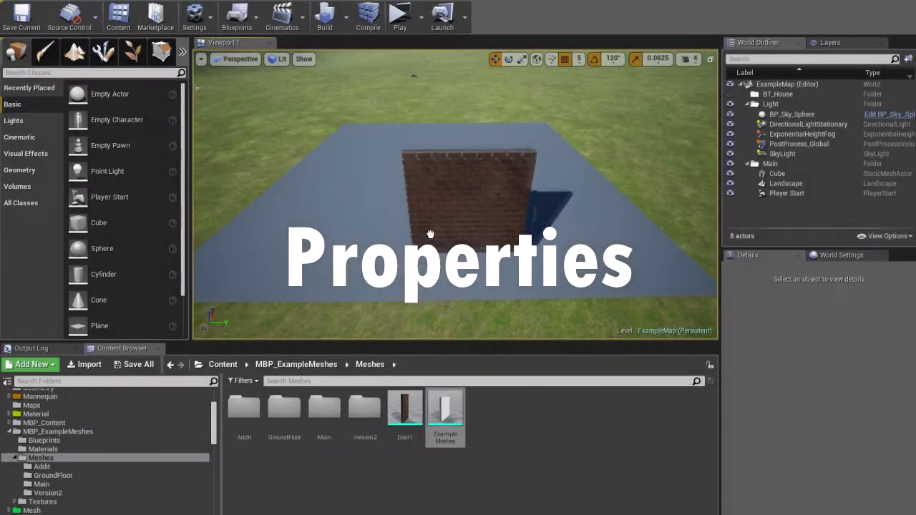
# Place further ExampleMeshes walls on the platform, starting with one rotated and set apart from the brick wall
pyautogui.moveTo(430, 265); pyautogui.dragTo(429, 230, button='right')
pyautogui.press('w')
pyautogui.moveTo(212, 82); pyautogui.dragTo(217, 92, button='right')
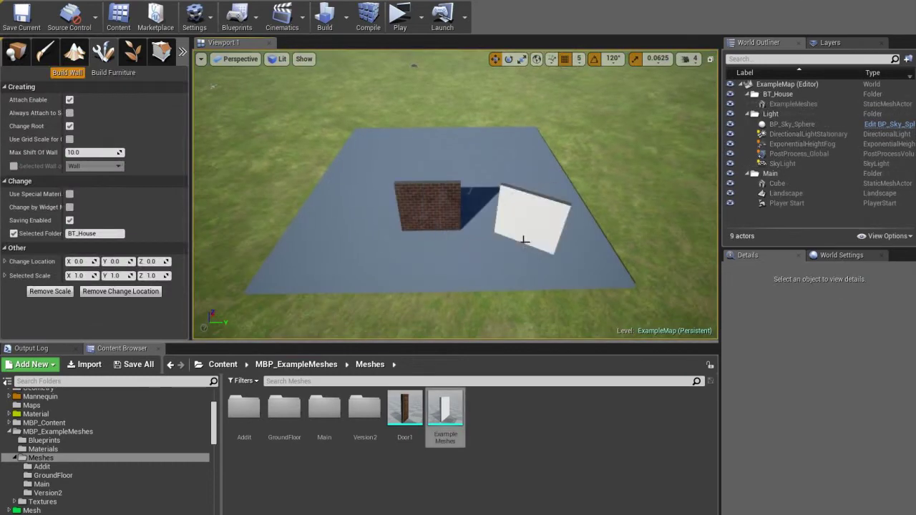
pyautogui.click(526, 243)
pyautogui.moveTo(515, 247); pyautogui.dragTo(525, 276, button='right')
pyautogui.press('w')
pyautogui.click(494, 164)
pyautogui.moveTo(495, 164)
pyautogui.mouseDown(button='right')
pyautogui.moveTo(517, 146)
pyautogui.moveTo(489, 163)
pyautogui.mouseUp(button='right')
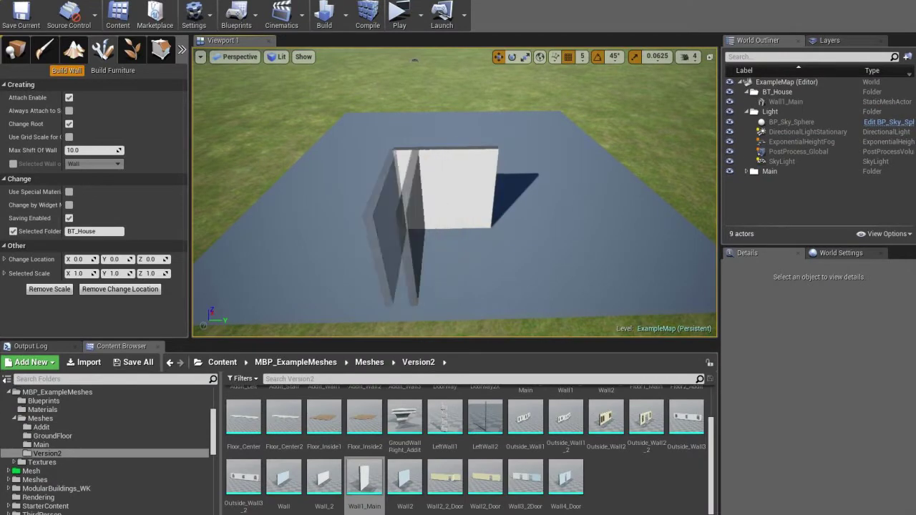
# Attach two Wall1_Main walls perpendicular to the placed wall, one at its end and one at its middle, and end placement
pyautogui.click(392, 231)
pyautogui.click(439, 227)
pyautogui.moveTo(446, 227); pyautogui.dragTo(389, 249, button='right')
pyautogui.press('Escape')
# Examine how the perpendicular Wall1_Main walls overlap the main wall at the corner and middle joints by selecting them in pairs
pyautogui.click(396, 209)
pyautogui.keyDown('ctrl'); pyautogui.click(501, 199); pyautogui.keyUp('ctrl')
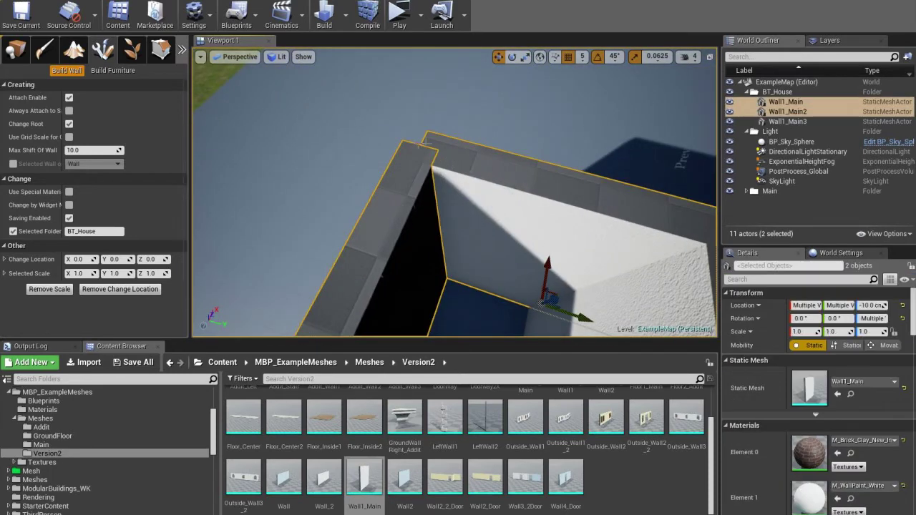
pyautogui.moveTo(508, 159); pyautogui.dragTo(494, 168, button='right')
pyautogui.click(495, 169)
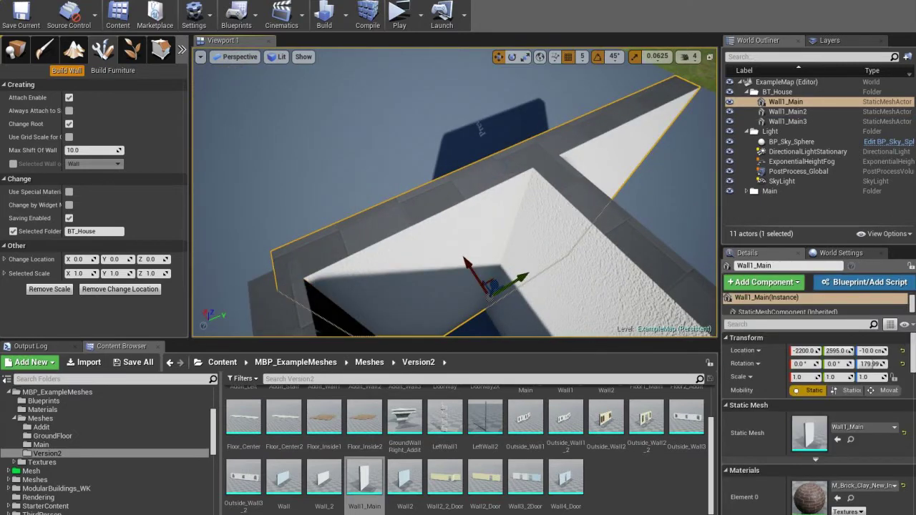
pyautogui.keyDown('ctrl'); pyautogui.click(567, 210); pyautogui.keyUp('ctrl')
pyautogui.moveTo(570, 212); pyautogui.dragTo(530, 242, button='right')
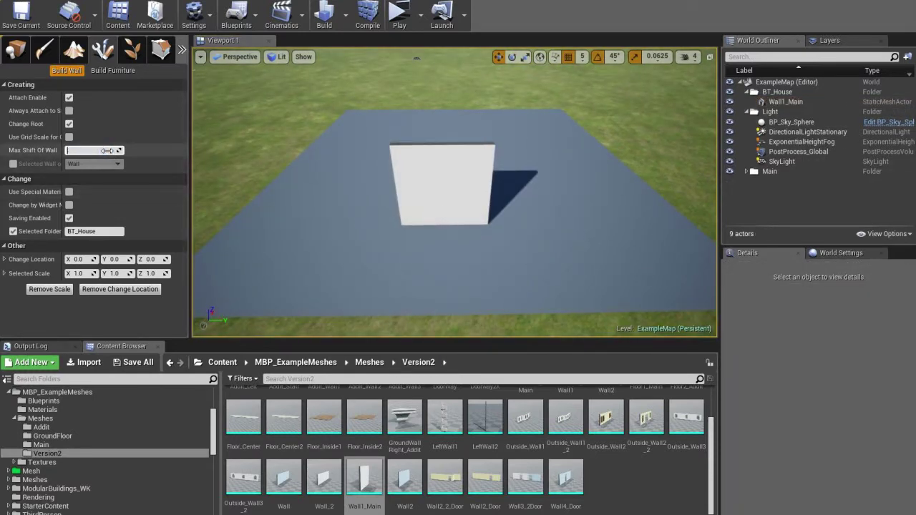
# Set Max Shift Of Wall to 0 and attach two perpendicular Wall1_Main walls to the placed wall
pyautogui.moveTo(408, 229); pyautogui.dragTo(417, 235, button='right')
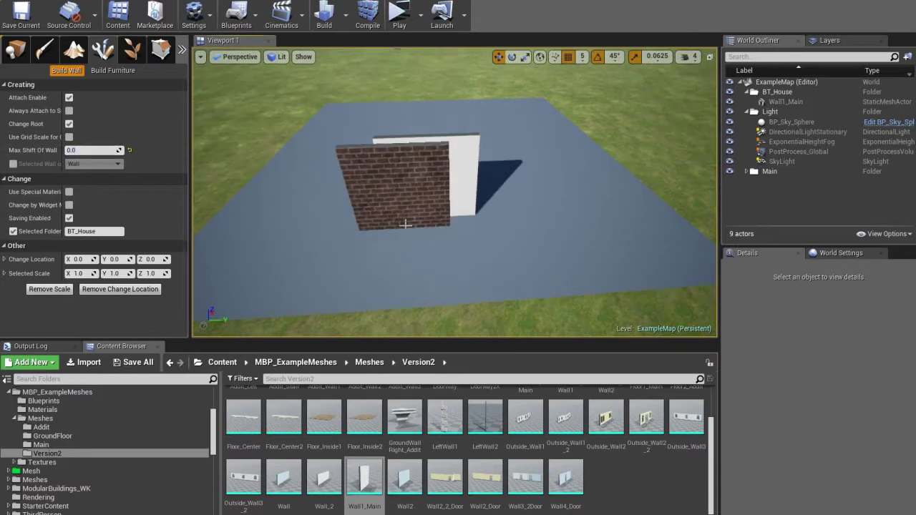
pyautogui.click(420, 182)
pyautogui.moveTo(420, 181); pyautogui.dragTo(361, 182, button='right')
pyautogui.click(375, 153)
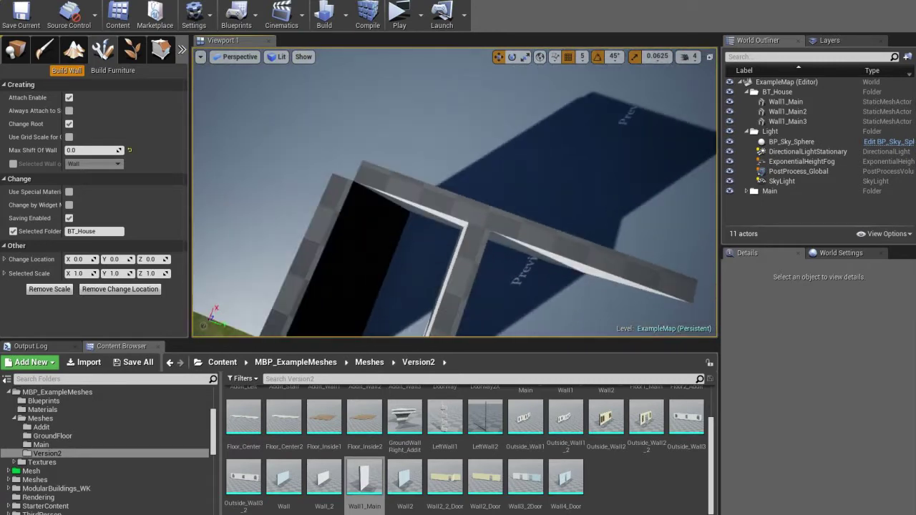
# Select the adjoining Wall1_Main walls to examine their joints without any wall shift
pyautogui.click(305, 203)
pyautogui.click(345, 205)
pyautogui.keyDown('ctrl'); pyautogui.click(420, 201); pyautogui.keyUp('ctrl')
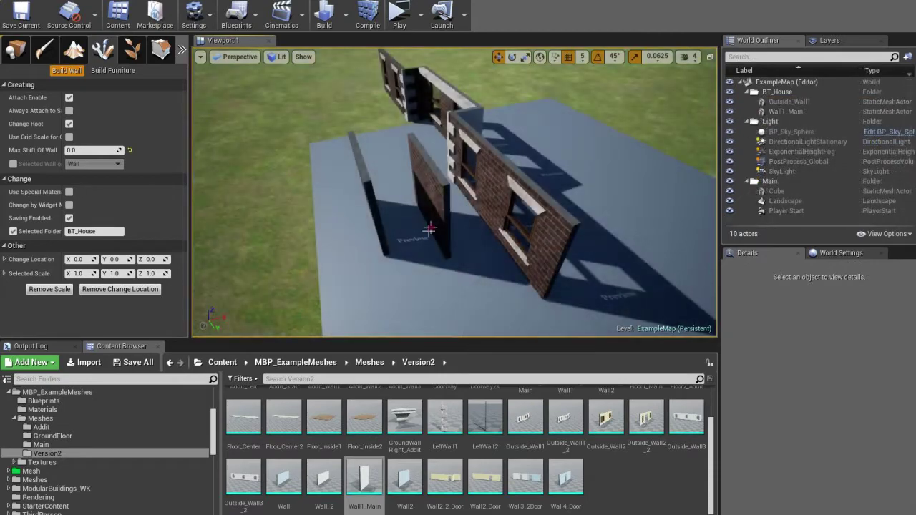
# Take the Outside_Wall2 mesh and position it against the existing Outside_Wall1 wall
pyautogui.moveTo(445, 229); pyautogui.dragTo(461, 245, button='right')
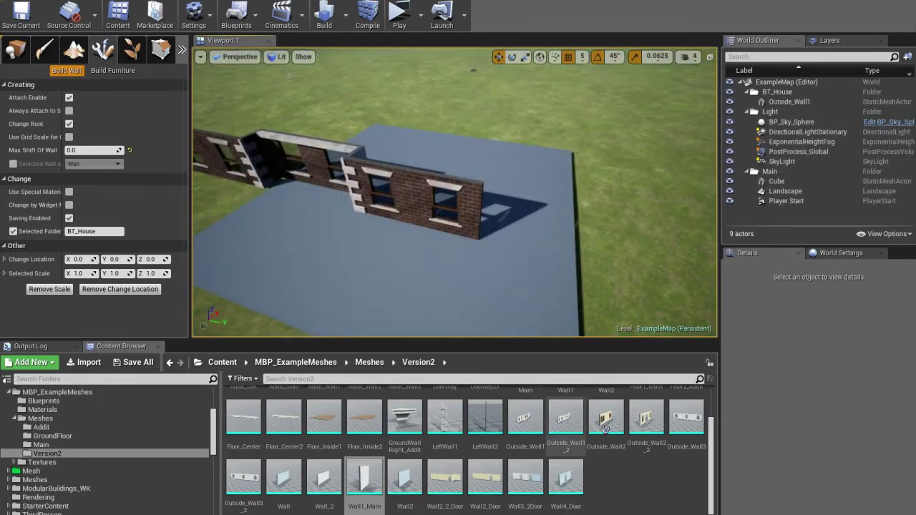
pyautogui.click(605, 417)
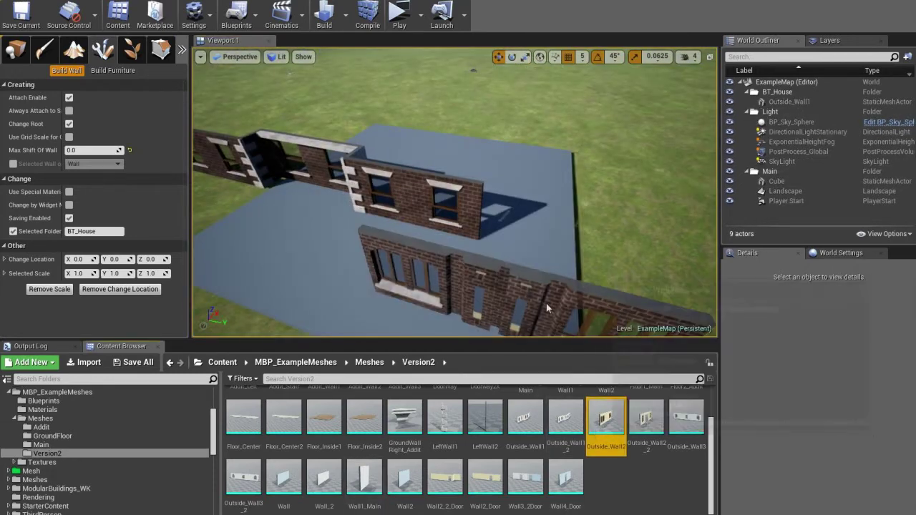
pyautogui.moveTo(505, 224); pyautogui.dragTo(506, 226, button='right')
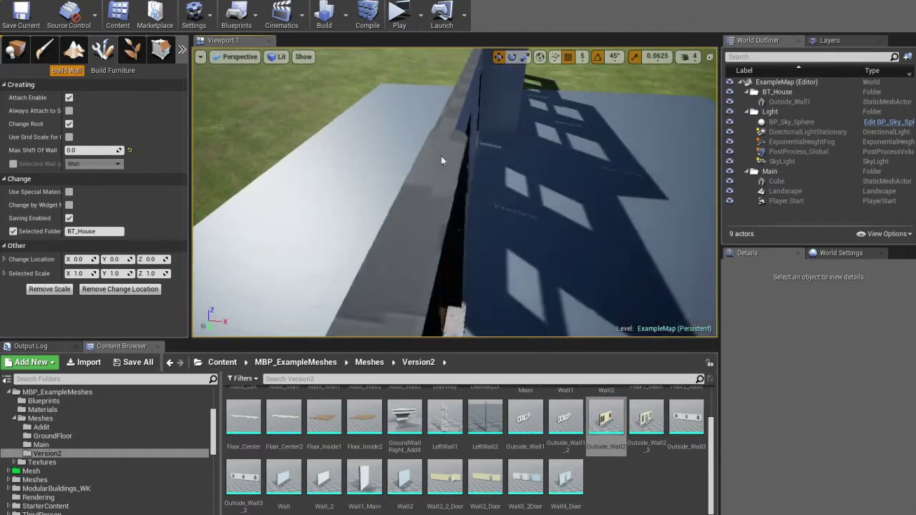
pyautogui.moveTo(437, 153); pyautogui.dragTo(444, 150, button='right')
pyautogui.moveTo(498, 164); pyautogui.dragTo(509, 165, button='right')
pyautogui.click(509, 165)
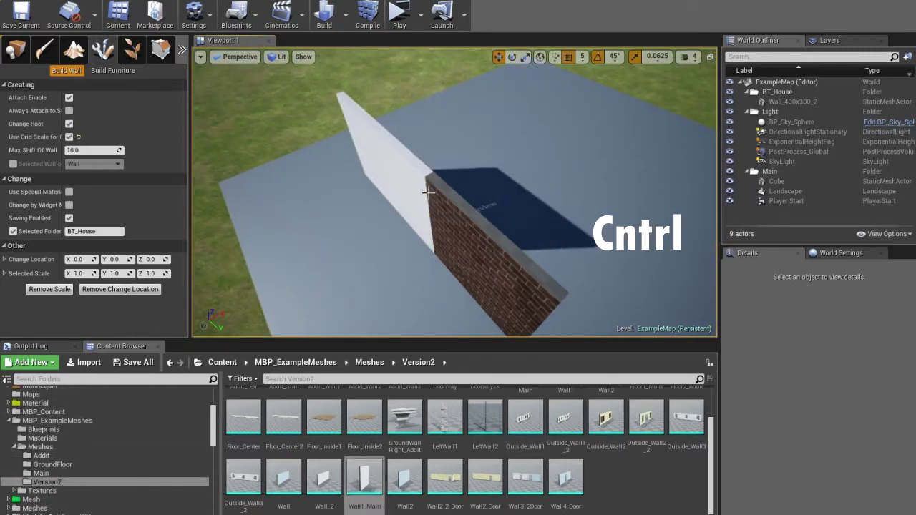
# With grid scale in use, shift the attached Wall1_Main preview along X to about -15 and back to 0
pyautogui.keyDown('ctrl'); pyautogui.scroll(8, 427, 192); pyautogui.keyUp('ctrl')
pyautogui.keyDown('ctrl'); pyautogui.scroll(-16, 428, 194); pyautogui.keyUp('ctrl')
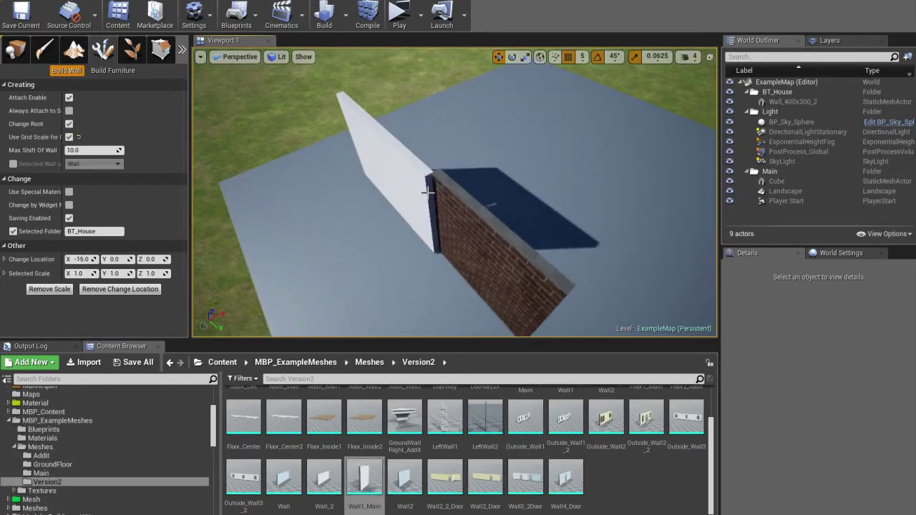
pyautogui.keyDown('ctrl'); pyautogui.scroll(6, 428, 194); pyautogui.keyUp('ctrl')
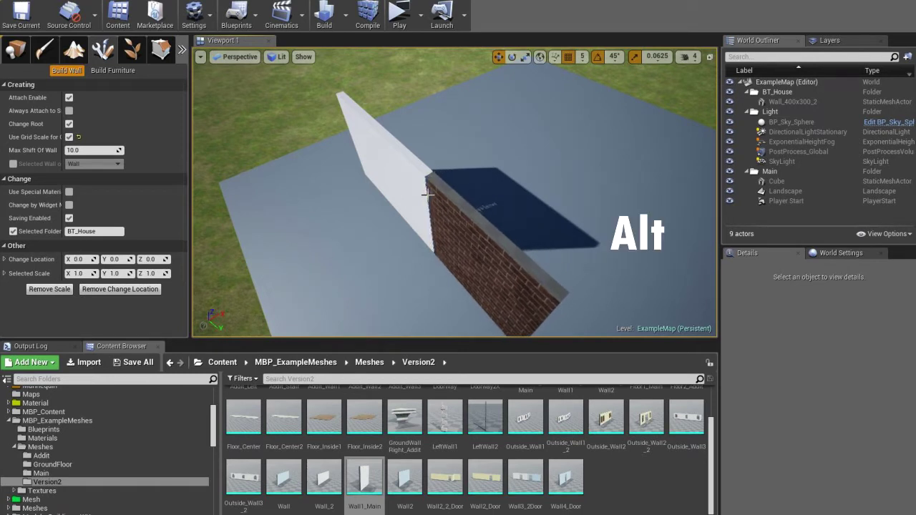
pyautogui.keyDown('shift'); pyautogui.scroll(2, 427, 193); pyautogui.keyUp('shift')
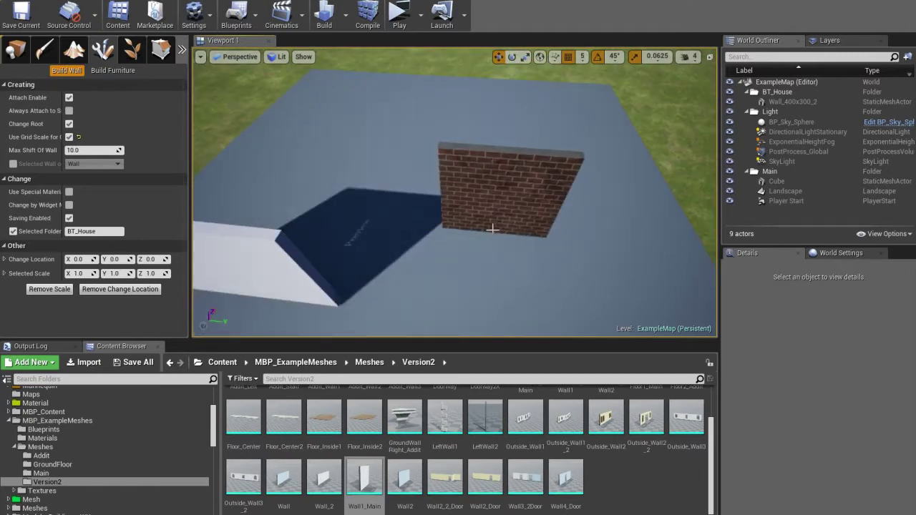
# Rotate the Wall1_Main preview back and forth beside the white wall
pyautogui.scroll(3, 492, 228)
pyautogui.scroll(5, 492, 229)
pyautogui.scroll(-10, 492, 229)
pyautogui.scroll(5, 493, 229)
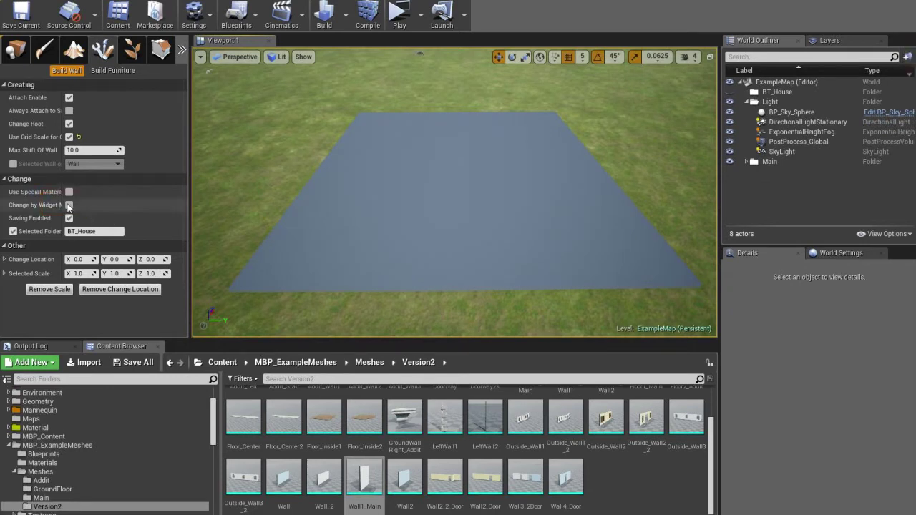
# Enable changing by widget mode and offset the Wall1_Main preview to X 95, Y 35 and Z 70
pyautogui.moveTo(304, 221); pyautogui.dragTo(306, 225, button='right')
pyautogui.press('w')
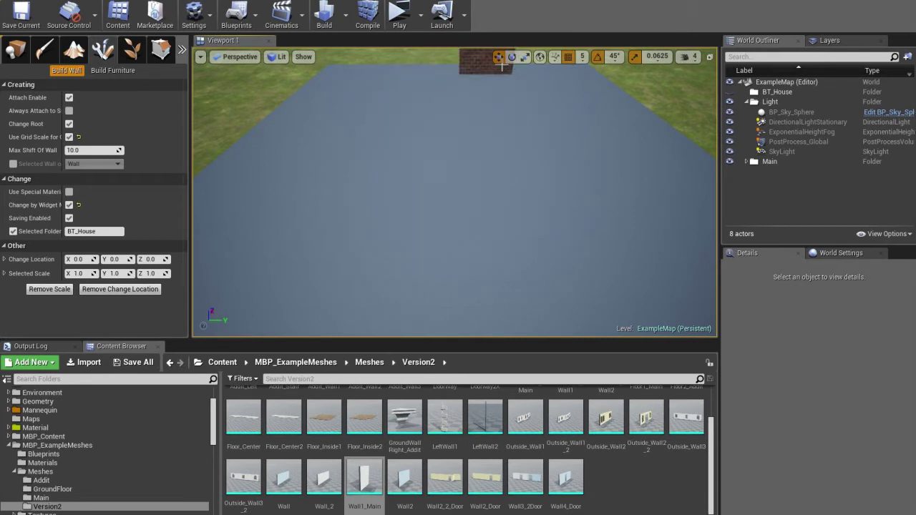
pyautogui.keyDown('shift'); pyautogui.scroll(9, 440, 236); pyautogui.keyUp('shift')
pyautogui.keyDown('shift'); pyautogui.scroll(5, 440, 237); pyautogui.keyUp('shift')
pyautogui.keyDown('shift'); pyautogui.scroll(7, 439, 239); pyautogui.keyUp('shift')
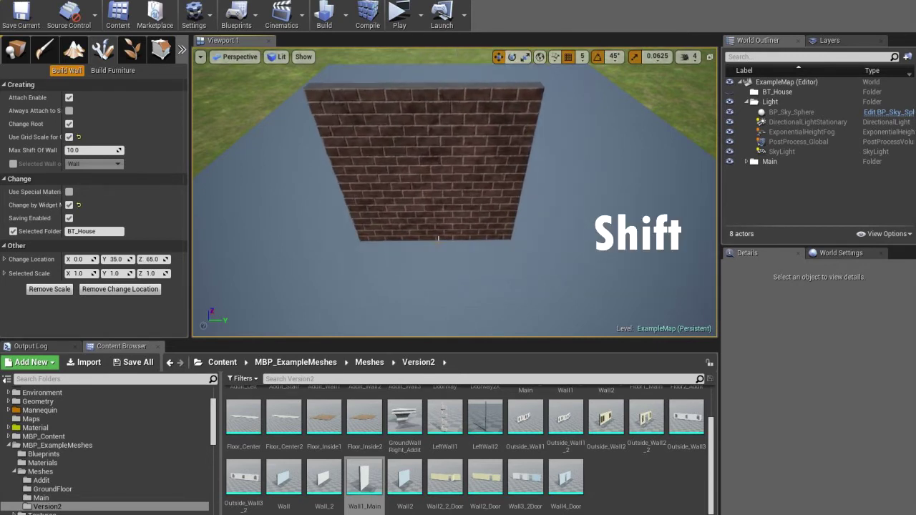
pyautogui.keyDown('alt'); pyautogui.scroll(15, 439, 240); pyautogui.keyUp('alt')
pyautogui.keyDown('alt'); pyautogui.scroll(4, 438, 240); pyautogui.keyUp('alt')
pyautogui.keyDown('shift'); pyautogui.scroll(11, 438, 240); pyautogui.keyUp('shift')
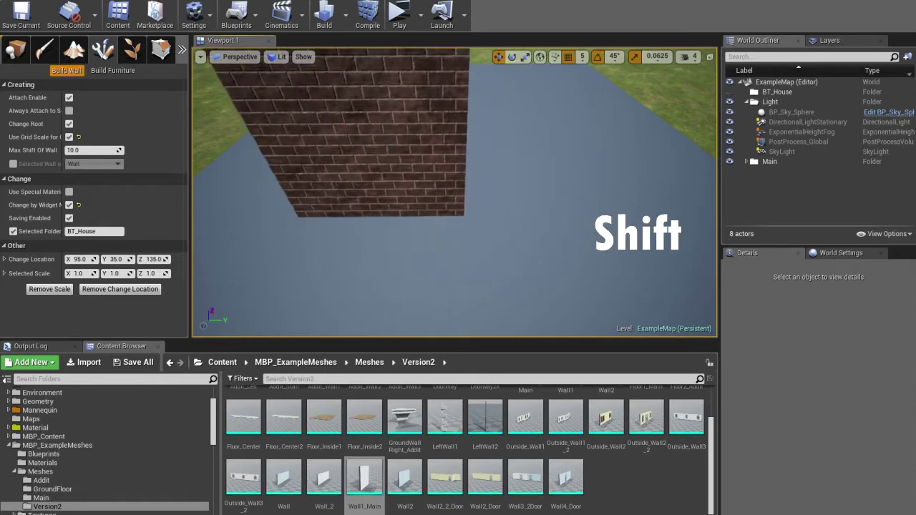
pyautogui.keyDown('shift'); pyautogui.scroll(-10, 439, 240); pyautogui.keyUp('shift')
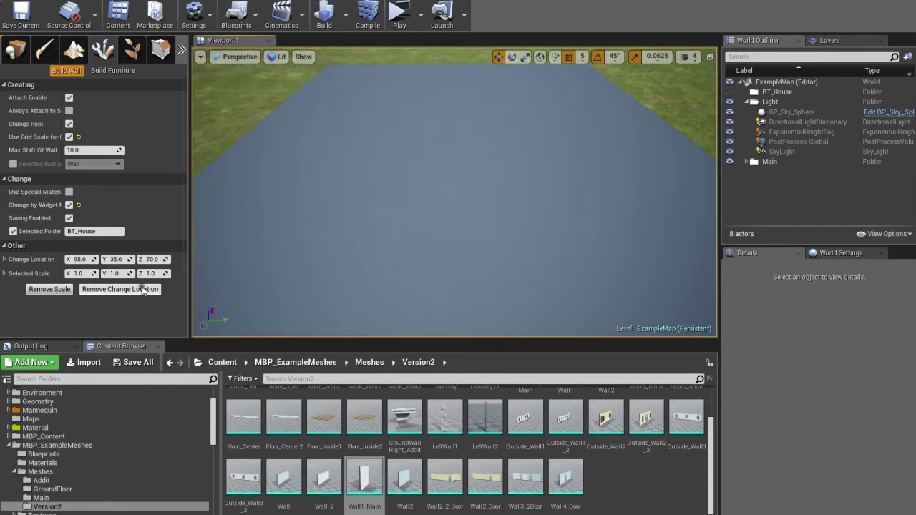
# Remove the location offset and place the Wall1_Main wall on the platform
pyautogui.click(485, 224)
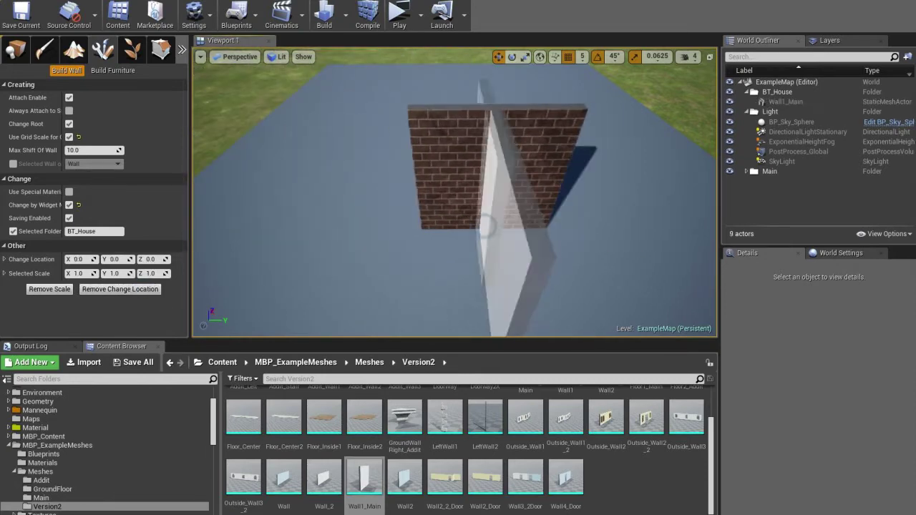
pyautogui.moveTo(307, 207); pyautogui.dragTo(337, 208, button='right')
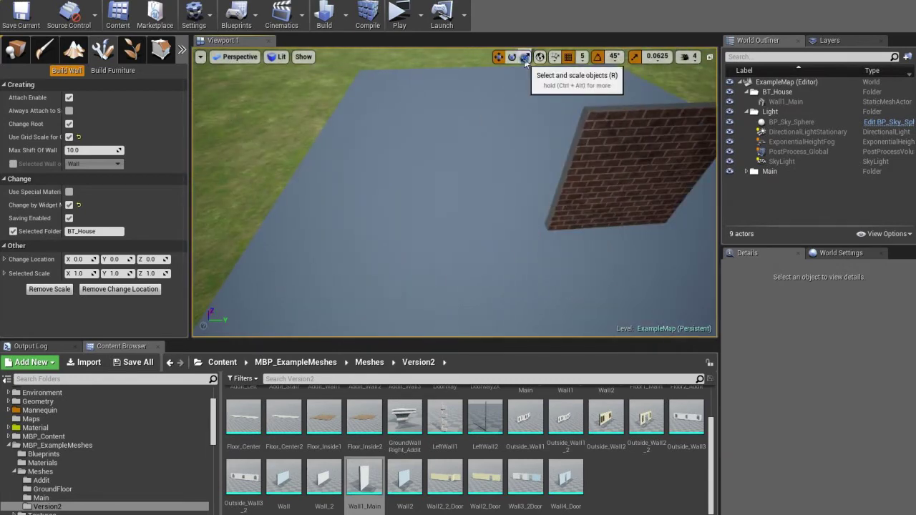
# Switch to scale mode and scale the next Wall1_Main preview to X 2.25, Y 1.5625 and Z 1.6875
pyautogui.scroll(-2, 417, 217)
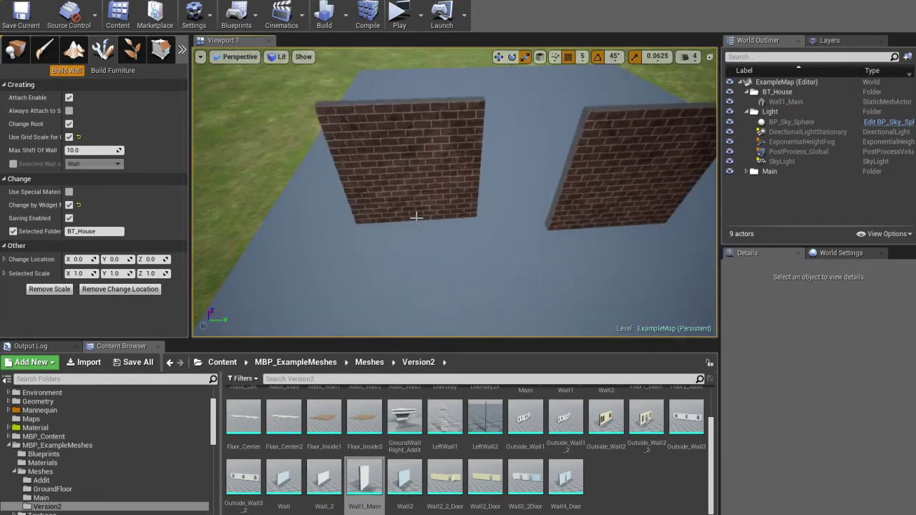
pyautogui.keyDown('alt'); pyautogui.scroll(2, 416, 218); pyautogui.keyUp('alt')
pyautogui.keyDown('alt'); pyautogui.scroll(3, 416, 217); pyautogui.keyUp('alt')
pyautogui.keyDown('ctrl'); pyautogui.scroll(20, 416, 218); pyautogui.keyUp('ctrl')
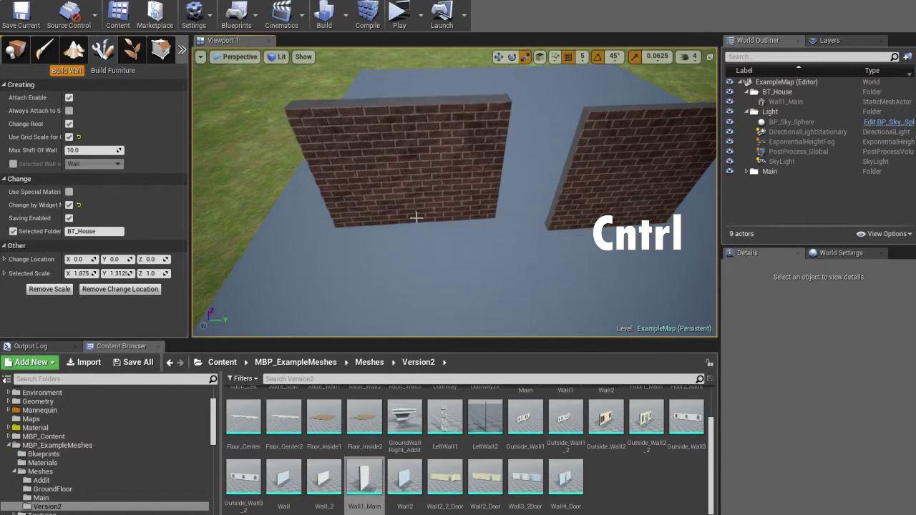
pyautogui.keyDown('shift'); pyautogui.scroll(11, 416, 218); pyautogui.keyUp('shift')
pyautogui.moveTo(416, 218); pyautogui.dragTo(416, 192, button='right')
pyautogui.press('s')
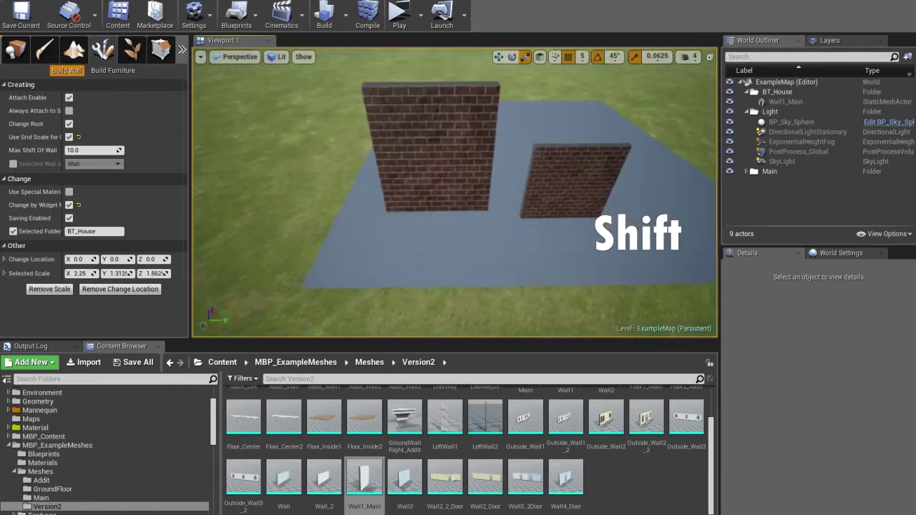
pyautogui.keyDown('alt'); pyautogui.scroll(4, 422, 221); pyautogui.keyUp('alt')
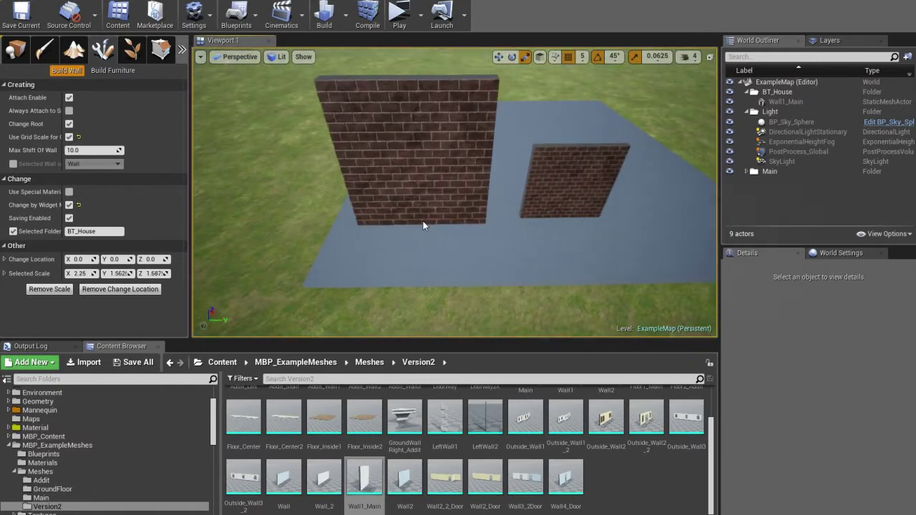
# Enlarge the Wall1_Main preview further, and preview the Floor1_Main mesh beside the white walls
pyautogui.keyDown('ctrl'); pyautogui.keyDown('alt'); pyautogui.scroll(3, 422, 225); pyautogui.keyUp('alt'); pyautogui.keyUp('ctrl')
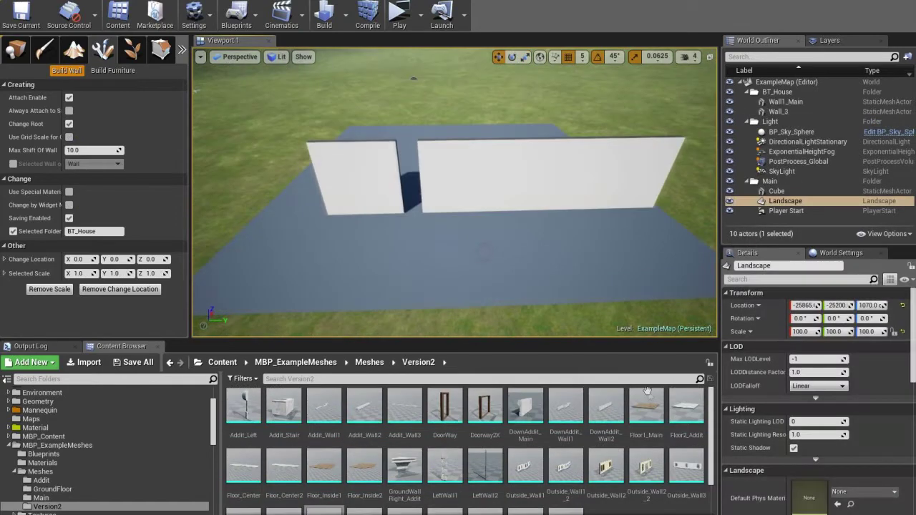
pyautogui.moveTo(656, 422); pyautogui.dragTo(348, 216)
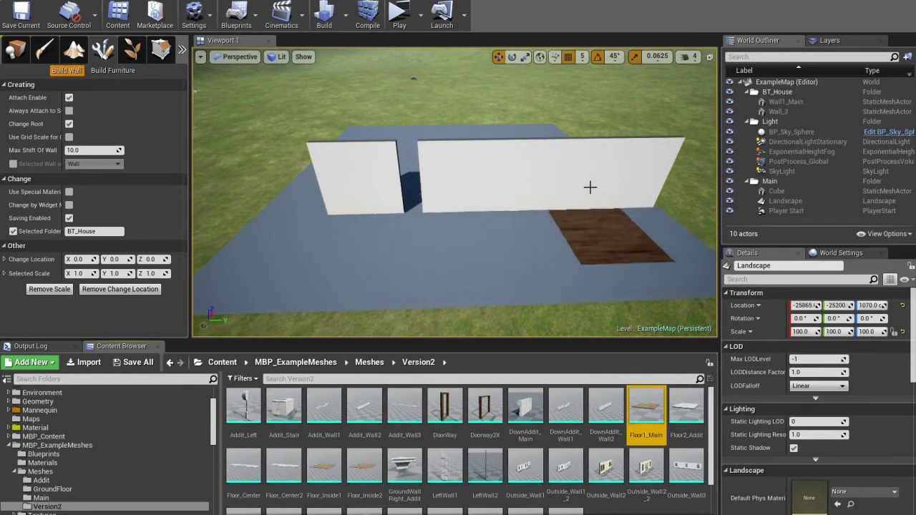
pyautogui.moveTo(588, 188); pyautogui.dragTo(579, 190, button='right')
pyautogui.scroll(-3, 580, 189)
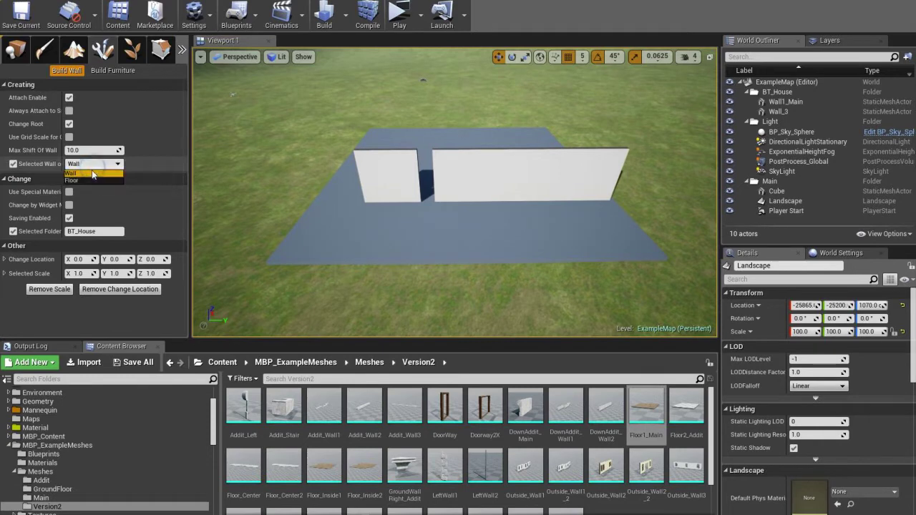
# Try the Floor and Wall types on the Floor1_Main preview, and turn the selected wall-or-floor override off
pyautogui.scroll(3, 478, 239)
pyautogui.moveTo(646, 408); pyautogui.dragTo(502, 197)
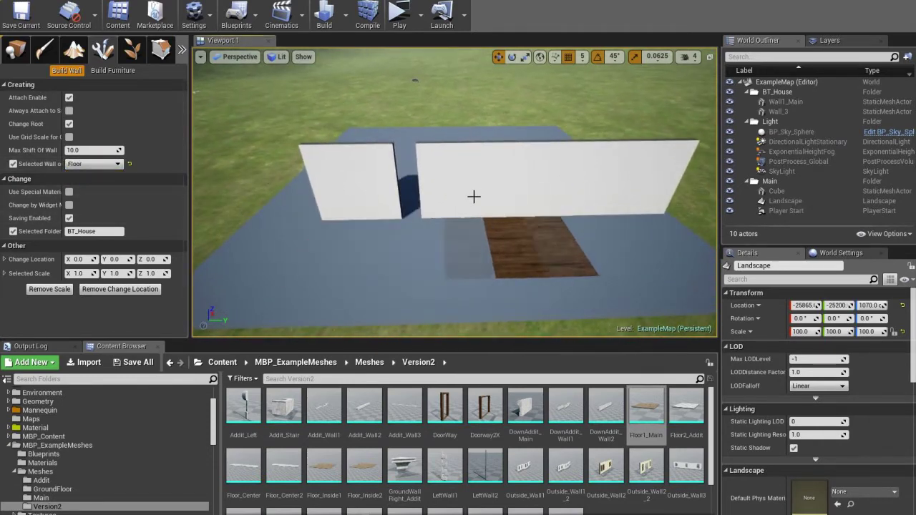
pyautogui.click(105, 165)
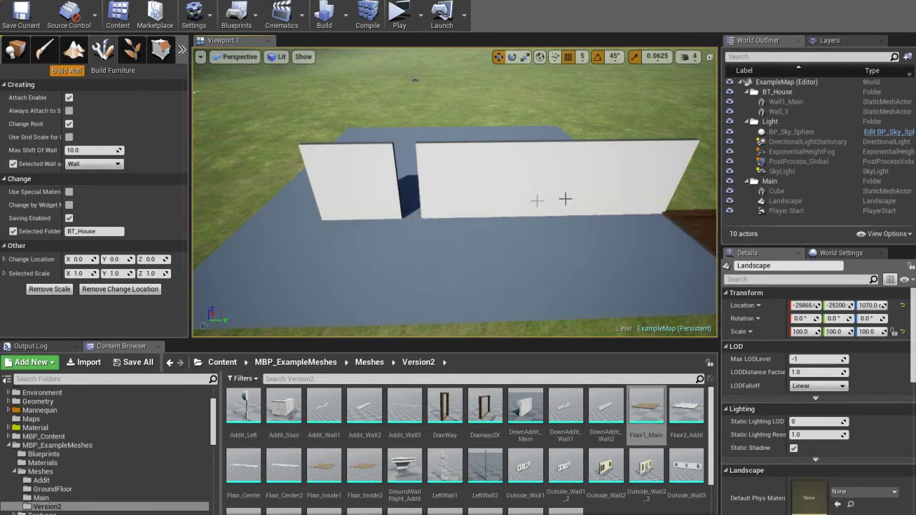
pyautogui.click(13, 164)
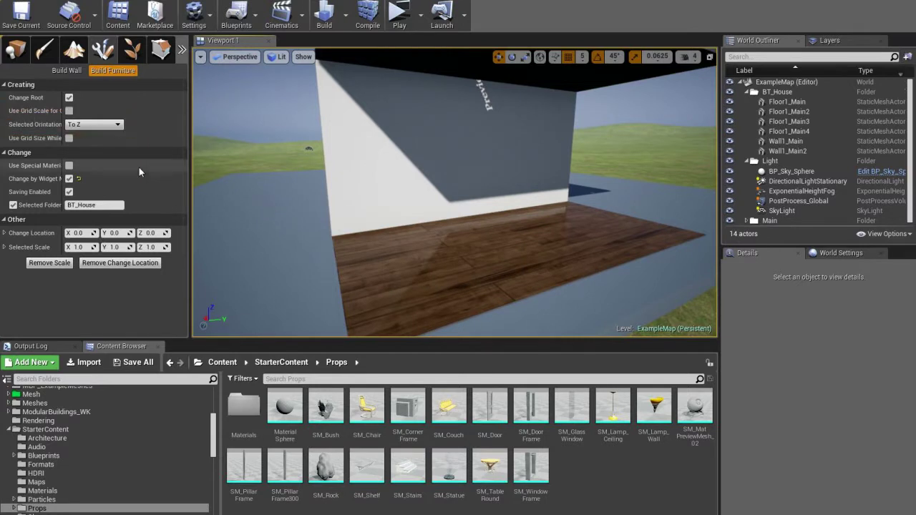
# Preview the SM_Chair furniture on the white wall and the SM_Couch on the wooden floor, rotating the couch
pyautogui.moveTo(367, 405); pyautogui.dragTo(441, 151)
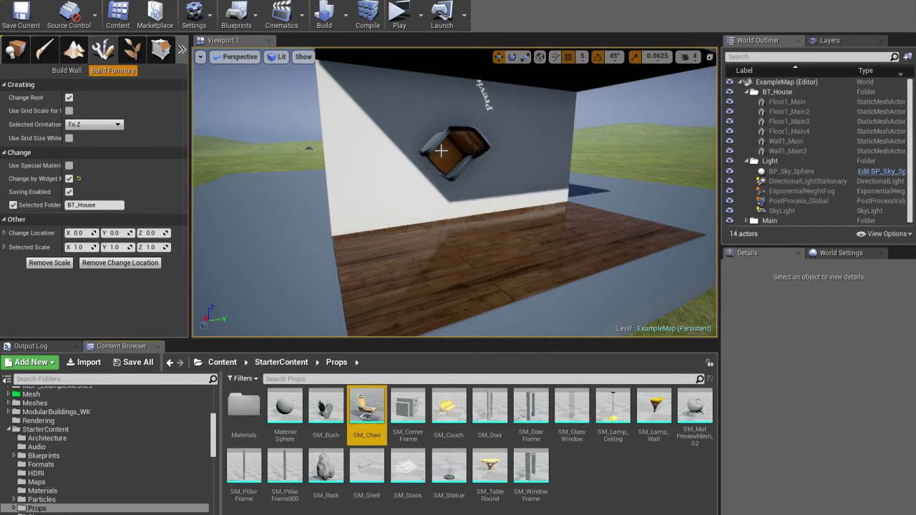
pyautogui.click(448, 413)
pyautogui.scroll(4, 470, 258)
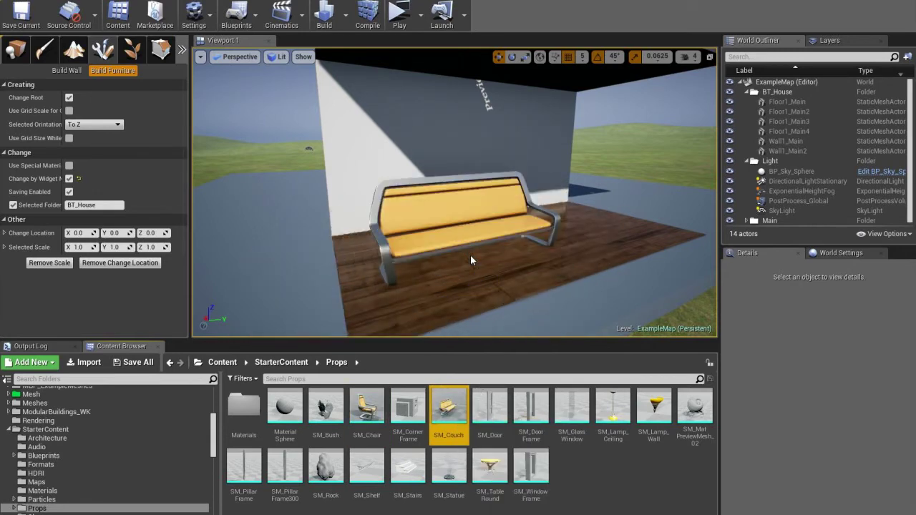
# Set the furniture orientation to To -Z and place two SM_Lamp_Ceiling lamps on the ceiling
pyautogui.click(613, 413)
pyautogui.moveTo(458, 257)
pyautogui.mouseDown(button='right')
pyautogui.moveTo(493, 229)
pyautogui.moveTo(458, 258)
pyautogui.mouseUp(button='right')
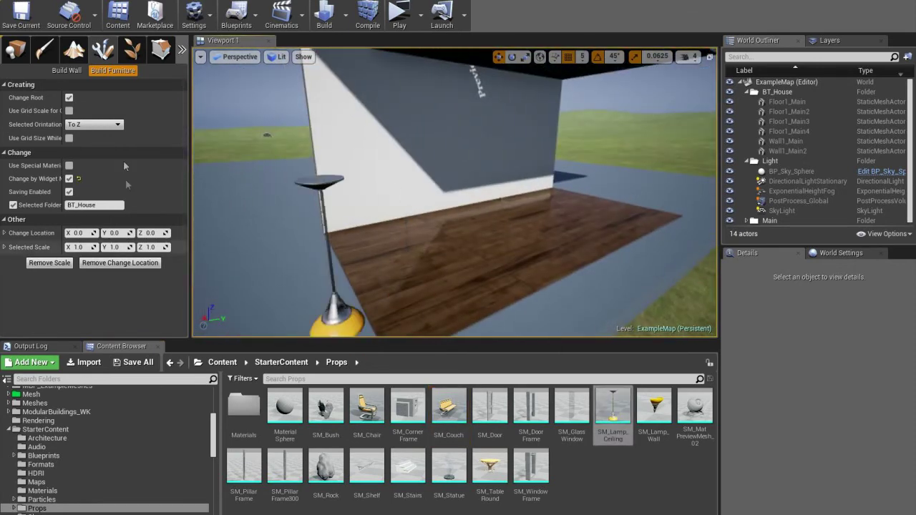
pyautogui.click(95, 141)
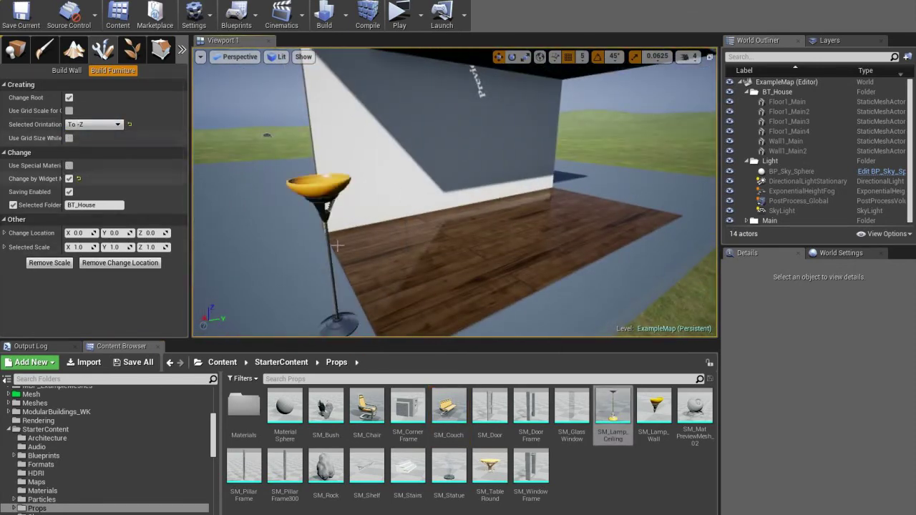
pyautogui.moveTo(384, 158); pyautogui.dragTo(412, 93, button='right')
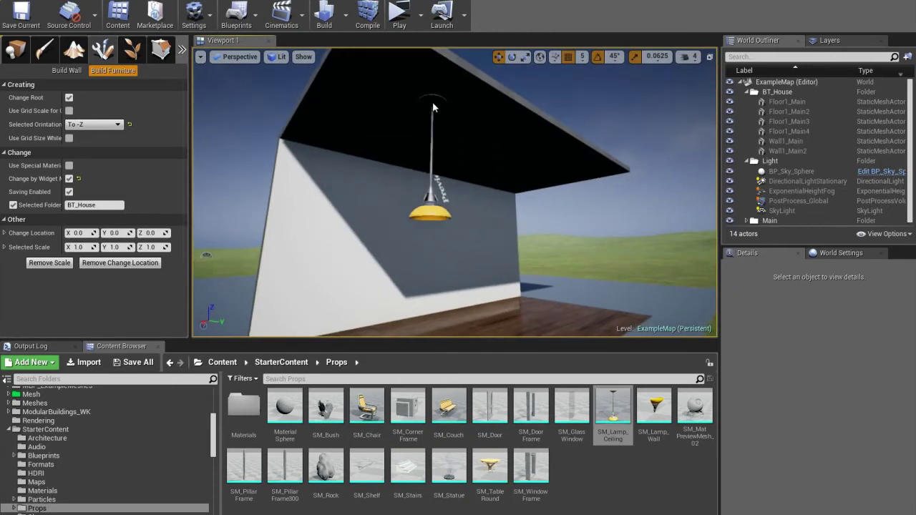
pyautogui.click(397, 117)
pyautogui.click(505, 190)
pyautogui.moveTo(505, 190); pyautogui.dragTo(480, 236, button='right')
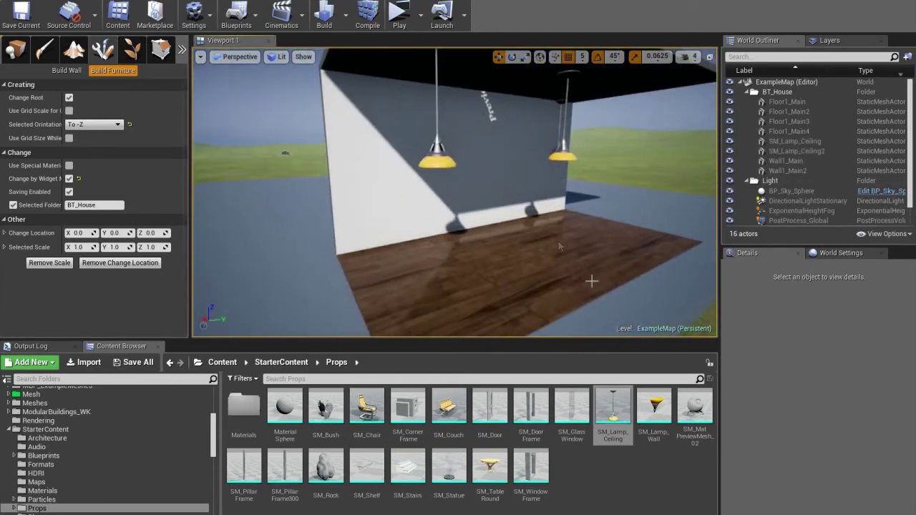
# Set the furniture orientation to To X and place three SM_Lamp_Wall lamps across the white wall
pyautogui.click(649, 402)
pyautogui.click(95, 125)
pyautogui.click(85, 150)
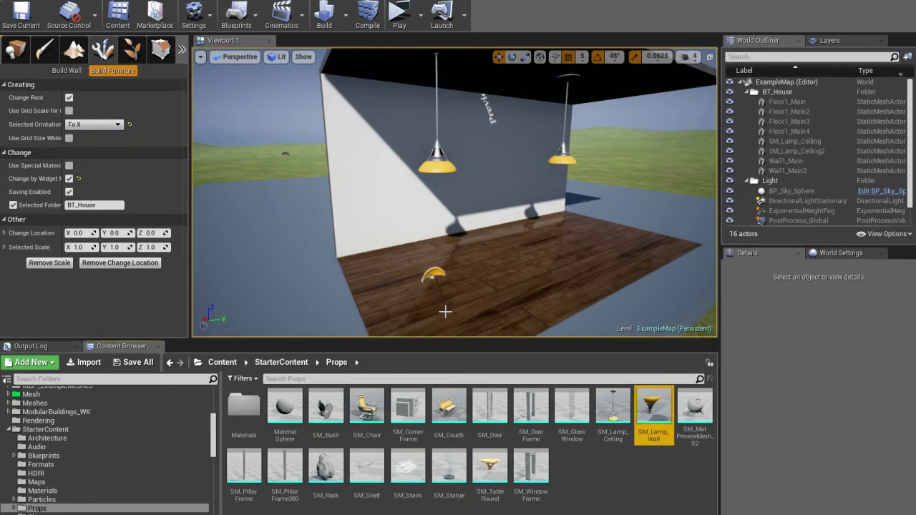
pyautogui.click(475, 165)
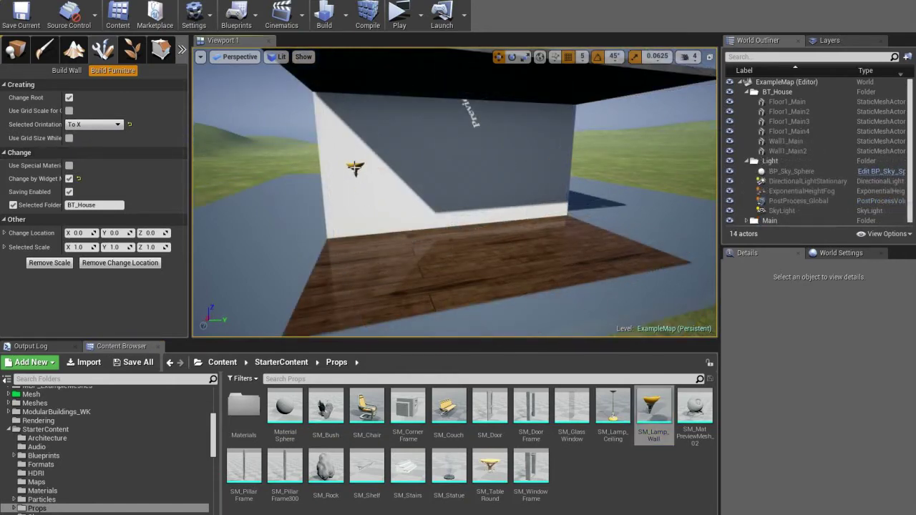
pyautogui.click(354, 167)
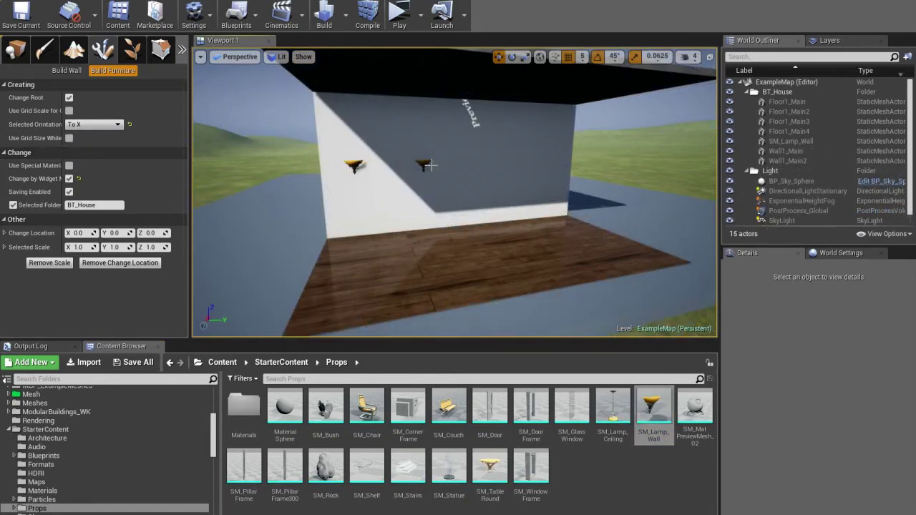
pyautogui.click(434, 164)
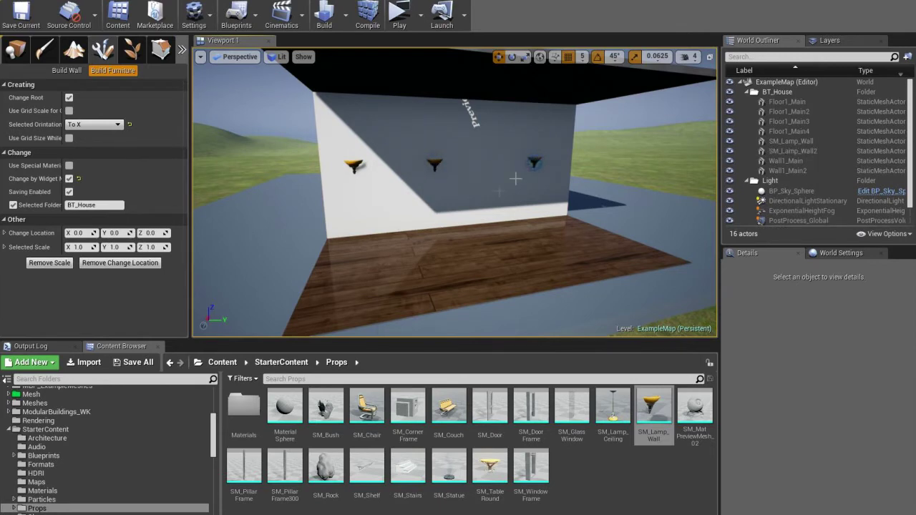
pyautogui.click(528, 168)
# Delete the three SM_Lamp_Wall lamps from the white wall
pyautogui.click(354, 164)
pyautogui.press('Delete')
pyautogui.click(435, 165)
pyautogui.press('Delete')
pyautogui.click(536, 160)
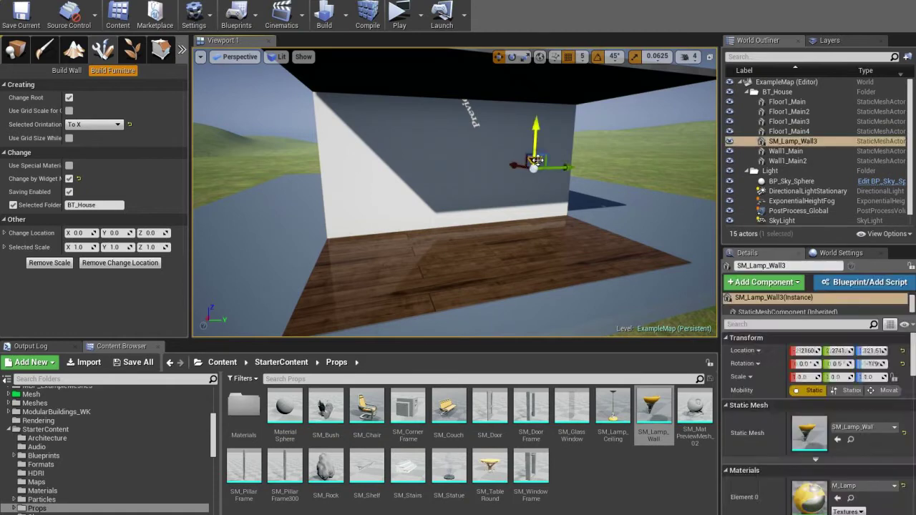
pyautogui.press('Delete')
# Enable Use Grid Size While Attaching and set the position grid snap to 50
pyautogui.click(68, 138)
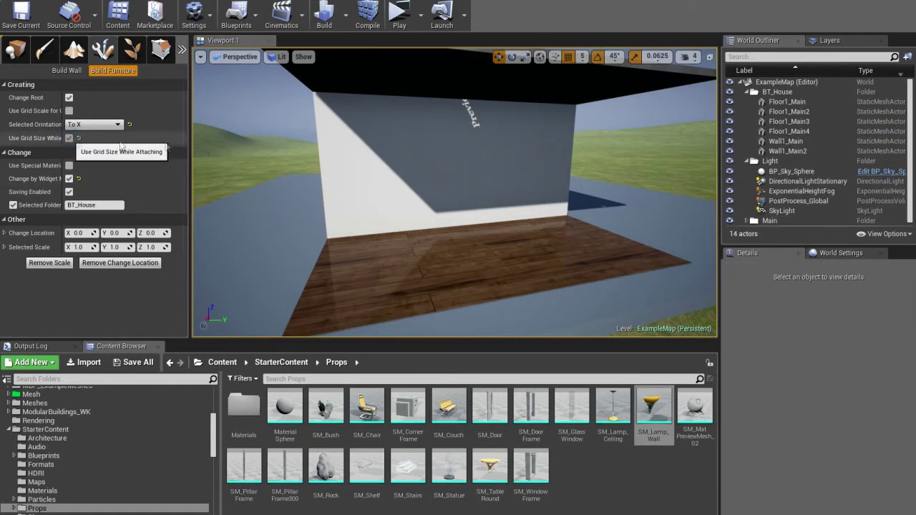
pyautogui.click(584, 58)
pyautogui.click(598, 117)
# Place four SM_Lamp_Wall lamps in a level row across the white wall
pyautogui.moveTo(441, 200); pyautogui.dragTo(440, 201, button='right')
pyautogui.moveTo(441, 200); pyautogui.dragTo(388, 169)
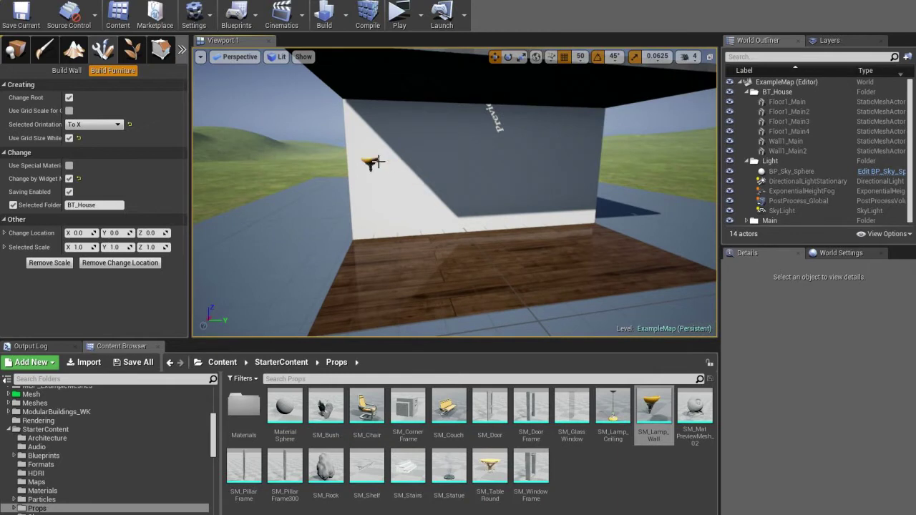
pyautogui.click(377, 162)
pyautogui.click(446, 162)
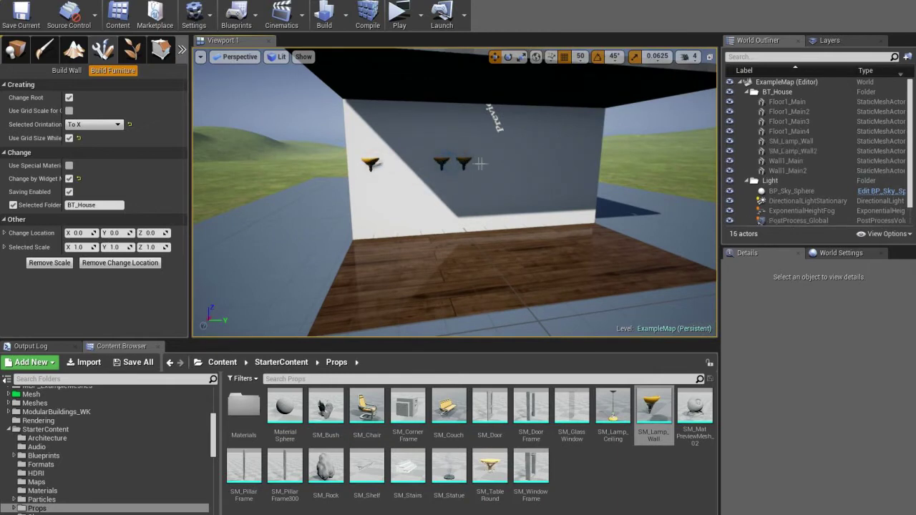
pyautogui.click(512, 163)
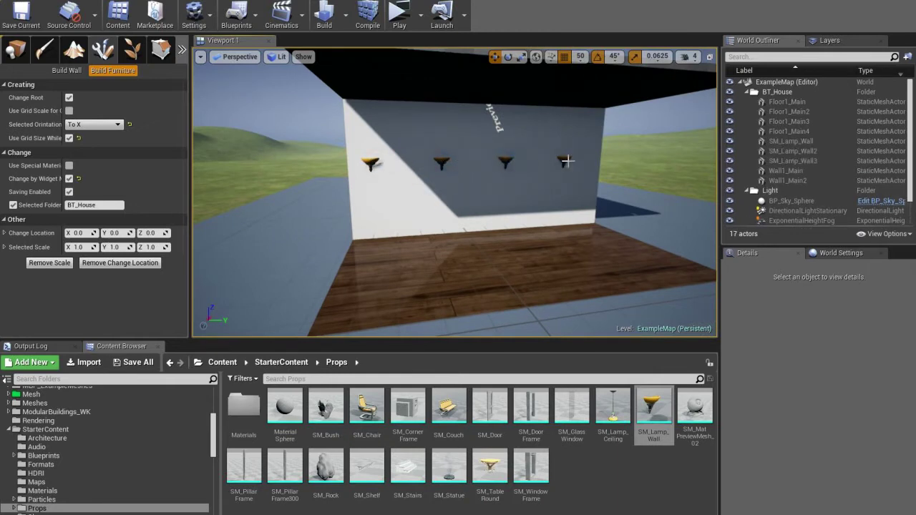
pyautogui.click(567, 161)
# Set the position grid snap to 100 and preview another SM_Lamp_Wall below the lamp row
pyautogui.click(581, 58)
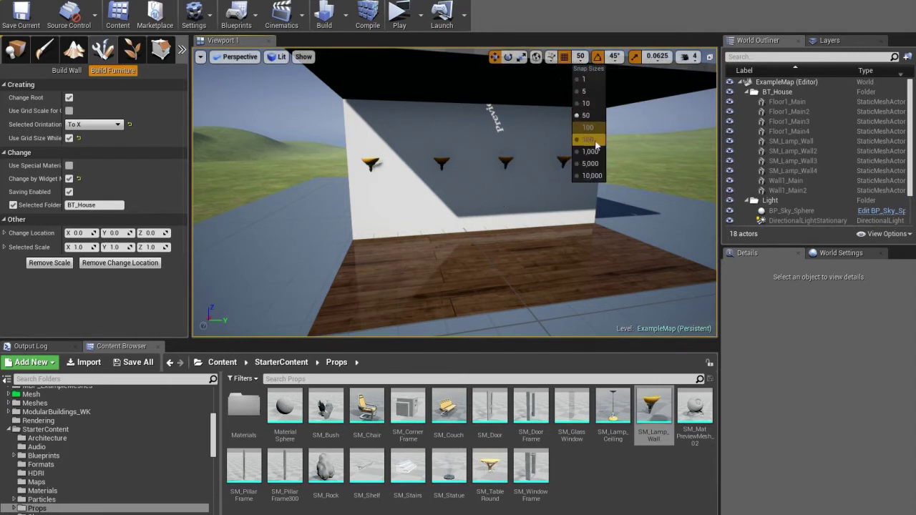
pyautogui.click(586, 128)
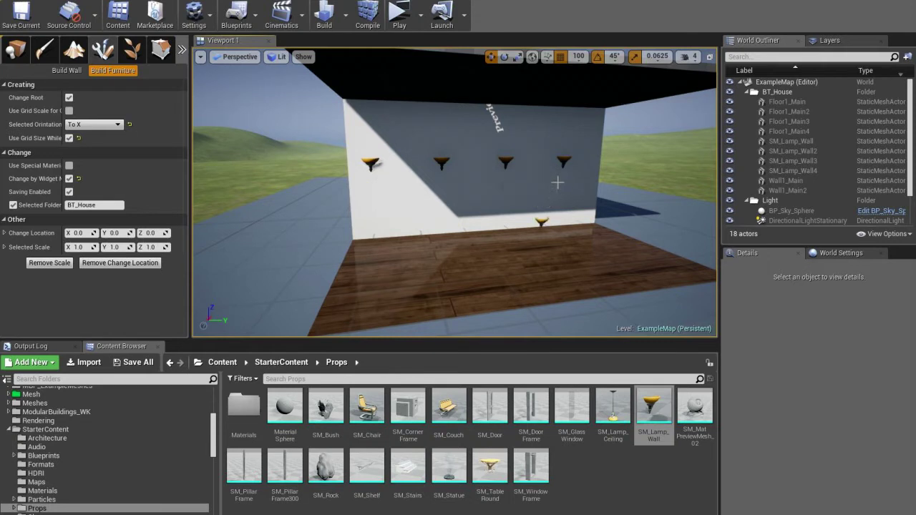
pyautogui.click(580, 57)
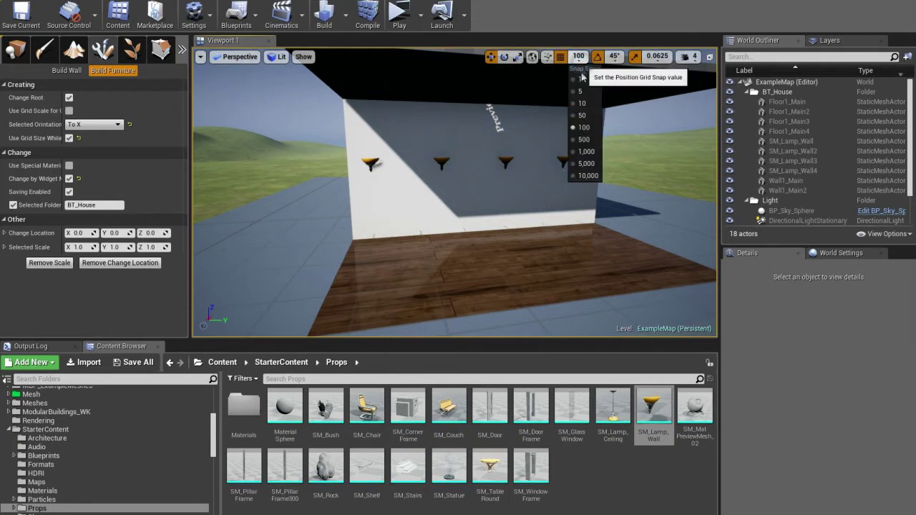
pyautogui.click(564, 90)
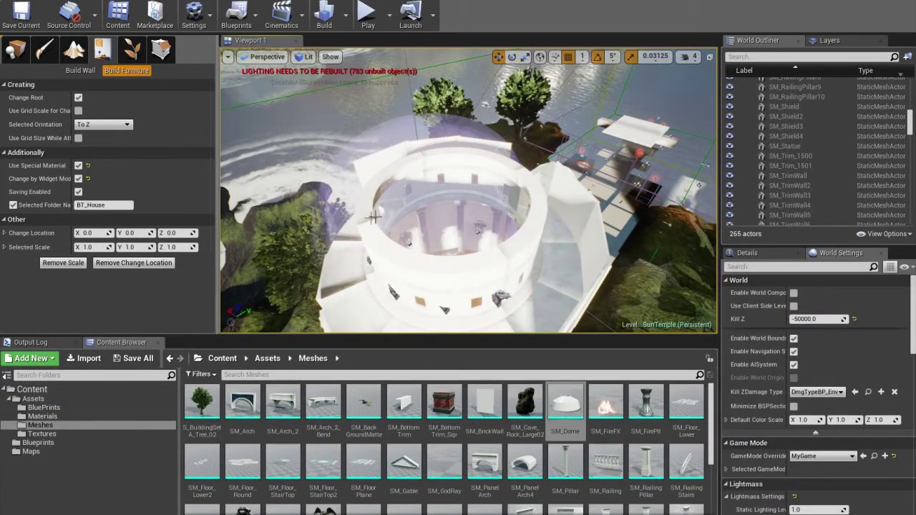
# Place the SM_Dome on the round tower, offset to Z -6 and scaled uniformly to about 0.59
pyautogui.moveTo(374, 218); pyautogui.dragTo(519, 168)
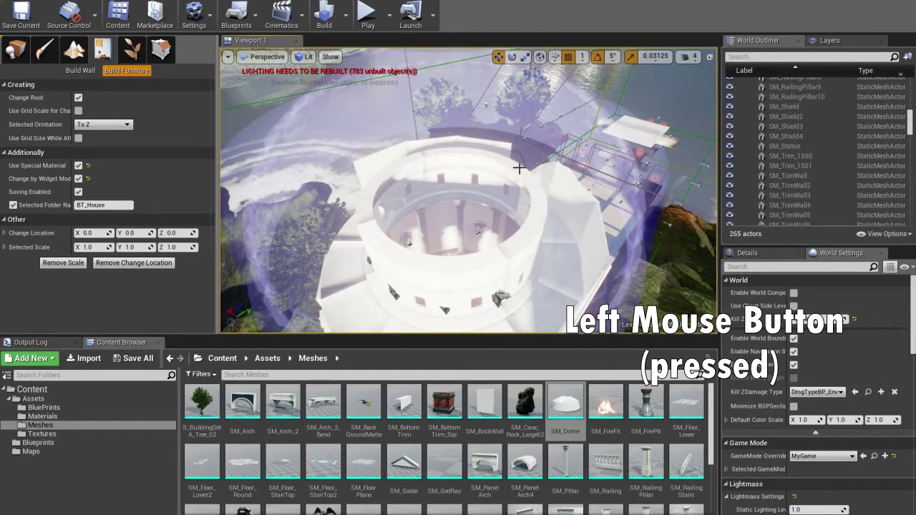
pyautogui.scroll(-6, 520, 168)
pyautogui.press('r')
pyautogui.scroll(-5, 519, 168)
pyautogui.scroll(-4, 519, 168)
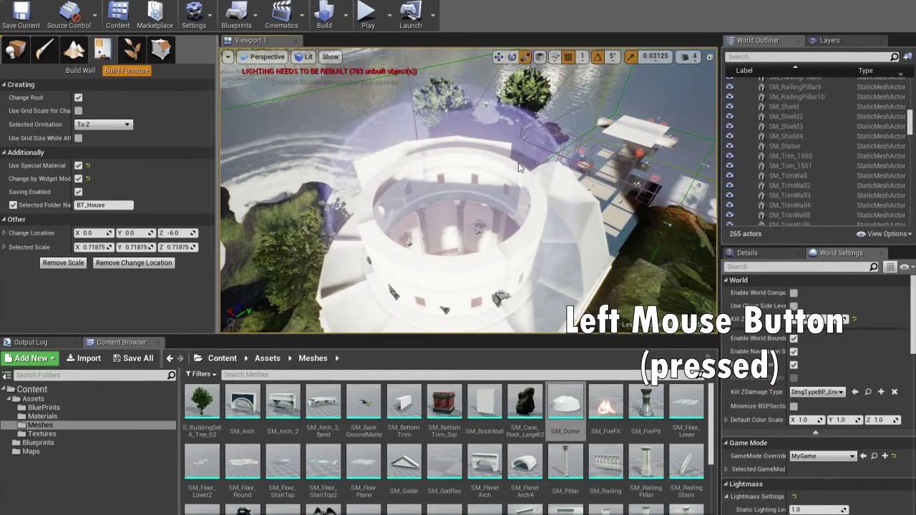
pyautogui.scroll(-10, 519, 168)
pyautogui.scroll(7, 520, 169)
pyautogui.scroll(-1, 519, 169)
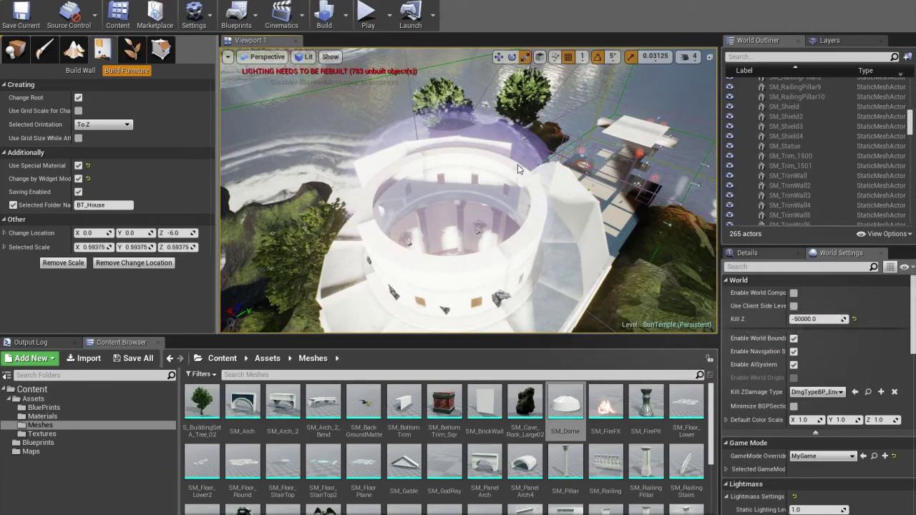
pyautogui.scroll(-1, 518, 166)
pyautogui.moveTo(518, 166); pyautogui.dragTo(518, 166)
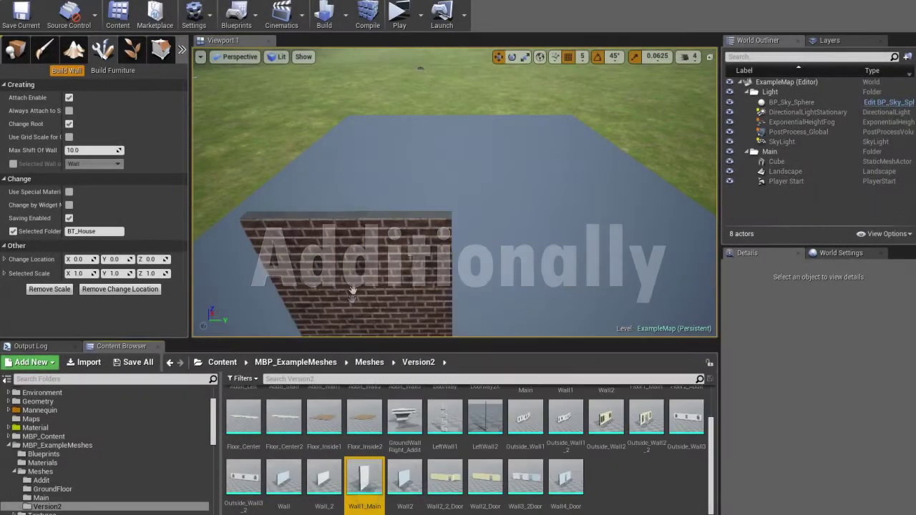
# Place a chain of four Wall1_Main walls on the platform, each attached at a corner of the previous one
pyautogui.click(398, 261)
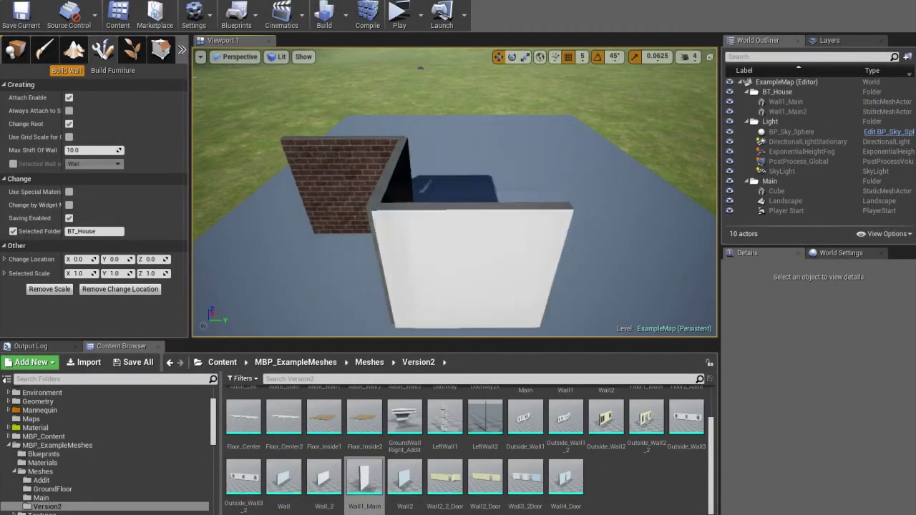
pyautogui.click(458, 279)
pyautogui.click(549, 276)
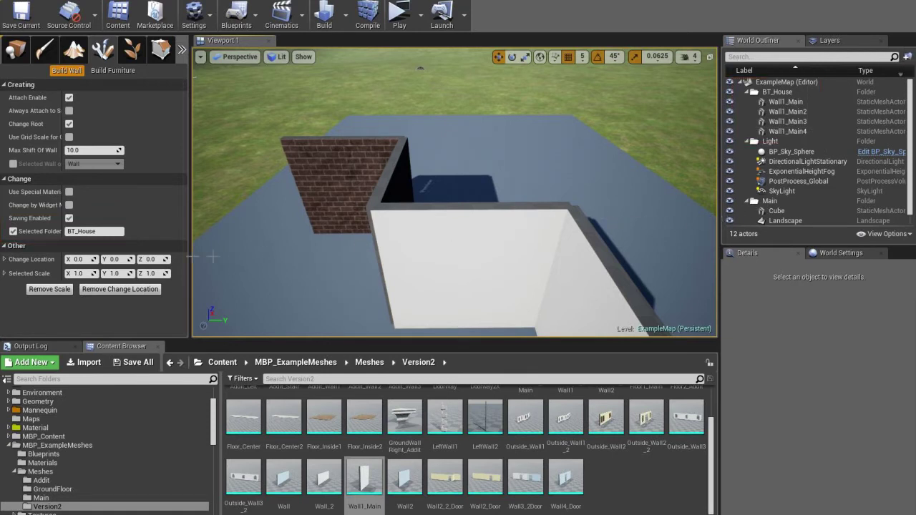
# Set the selected folder name to BT_House_2 and add two Wall1_Main walls to complete the room
pyautogui.click(104, 232)
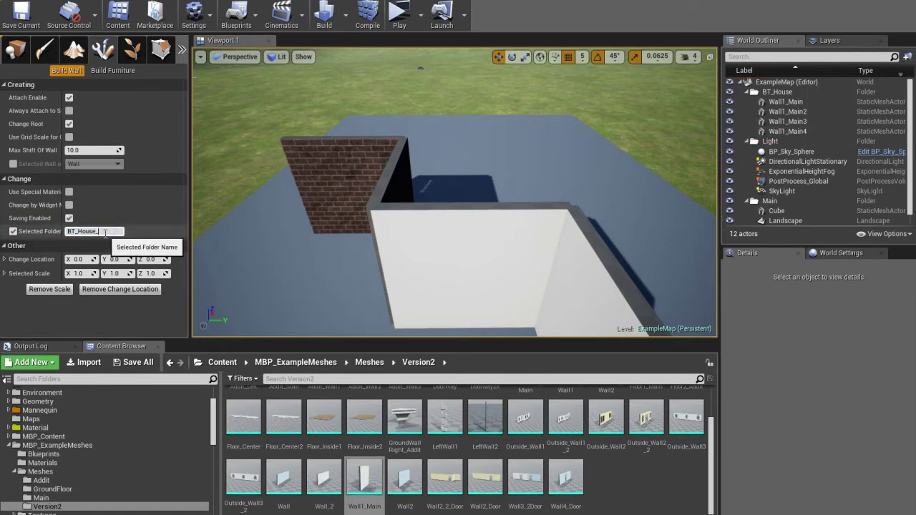
pyautogui.moveTo(358, 229); pyautogui.dragTo(374, 248, button='right')
pyautogui.moveTo(364, 478); pyautogui.dragTo(366, 227)
pyautogui.click(356, 203)
pyautogui.moveTo(429, 197); pyautogui.dragTo(388, 188, button='right')
pyautogui.click(439, 206)
pyautogui.moveTo(439, 205); pyautogui.dragTo(452, 197, button='right')
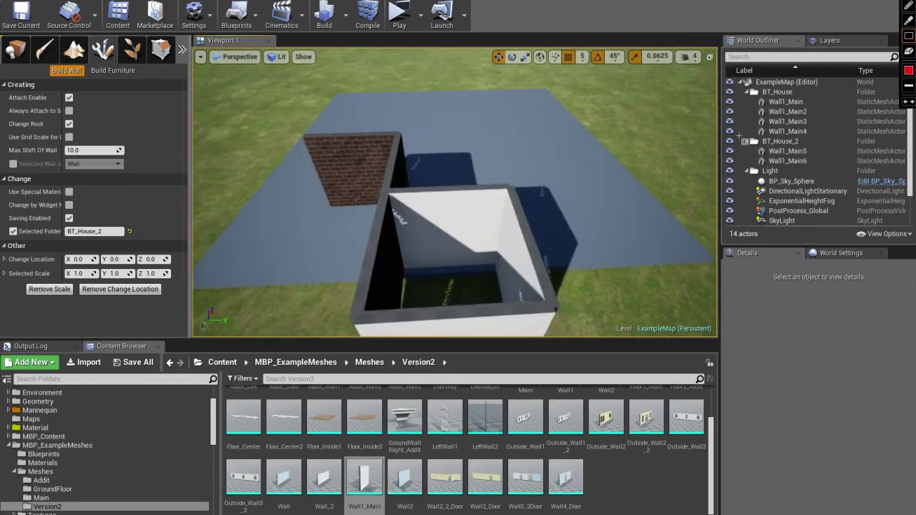
pyautogui.press('Escape')
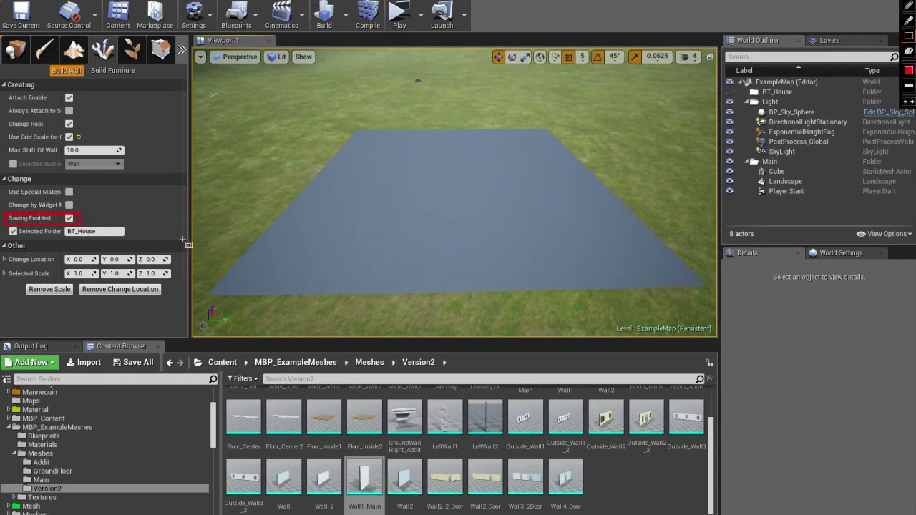
# Preview a Wall1_Main wall on the platform, scaled uniformly to 1.75 and offset by X 65 and Y 125
pyautogui.moveTo(315, 269); pyautogui.dragTo(321, 239, button='right')
pyautogui.moveTo(315, 269); pyautogui.dragTo(382, 265)
pyautogui.moveTo(399, 253); pyautogui.dragTo(390, 279, button='right')
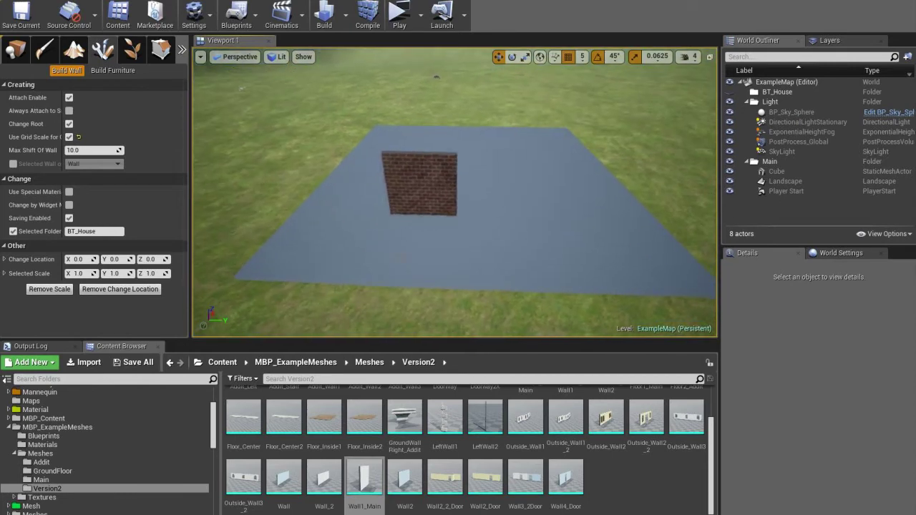
pyautogui.scroll(12, 403, 249)
pyautogui.scroll(13, 407, 248)
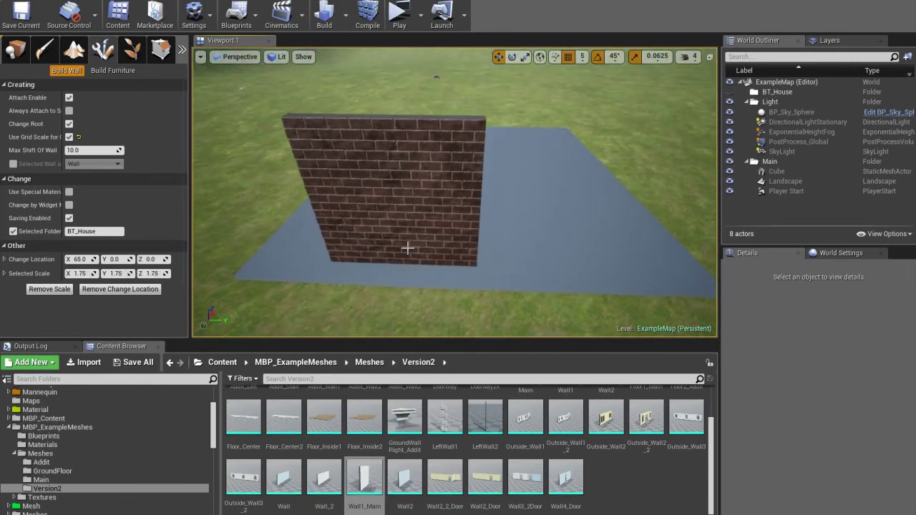
pyautogui.scroll(19, 407, 249)
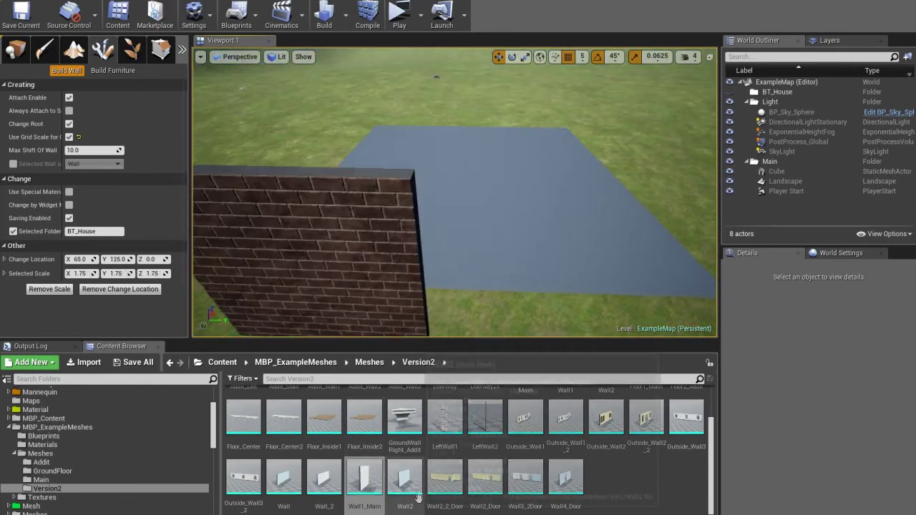
# Switch the preview to the Wall2 mesh and back to Wall1_Main with saving enabled
pyautogui.click(405, 478)
pyautogui.click(364, 478)
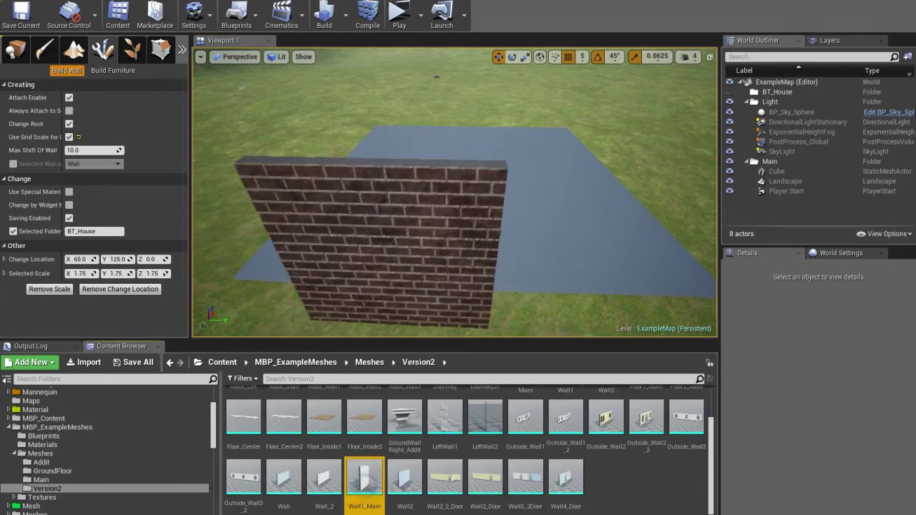
pyautogui.scroll(2, 453, 246)
pyautogui.scroll(2, 453, 248)
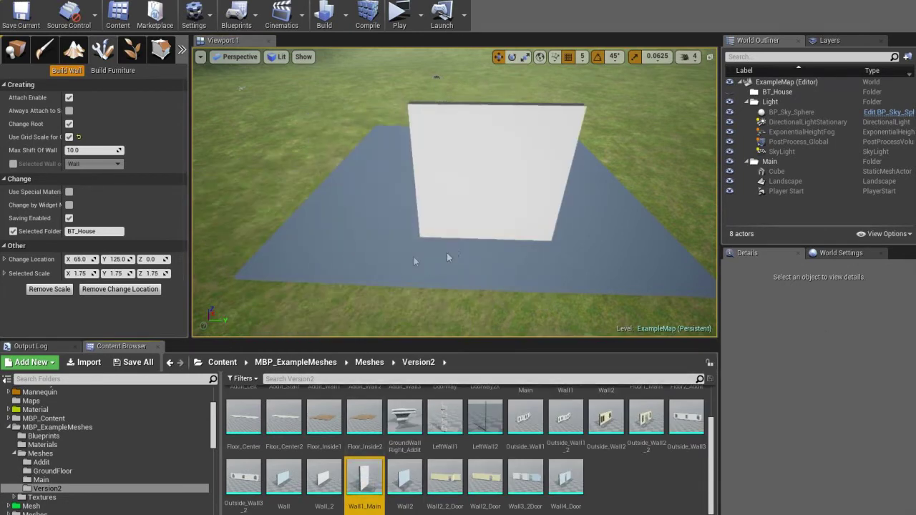
# Turn off Saving Enabled and switch the wall preview to Wall2 and Wall_2
pyautogui.click(69, 219)
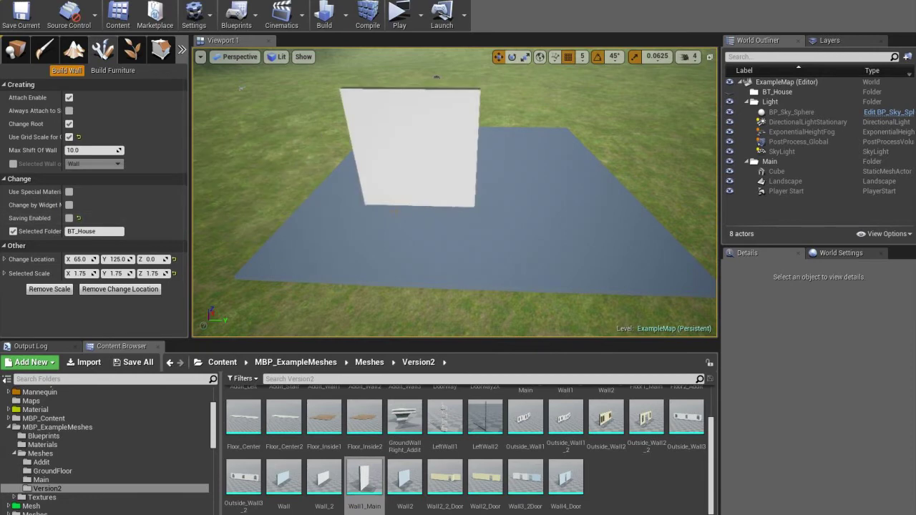
pyautogui.click(410, 486)
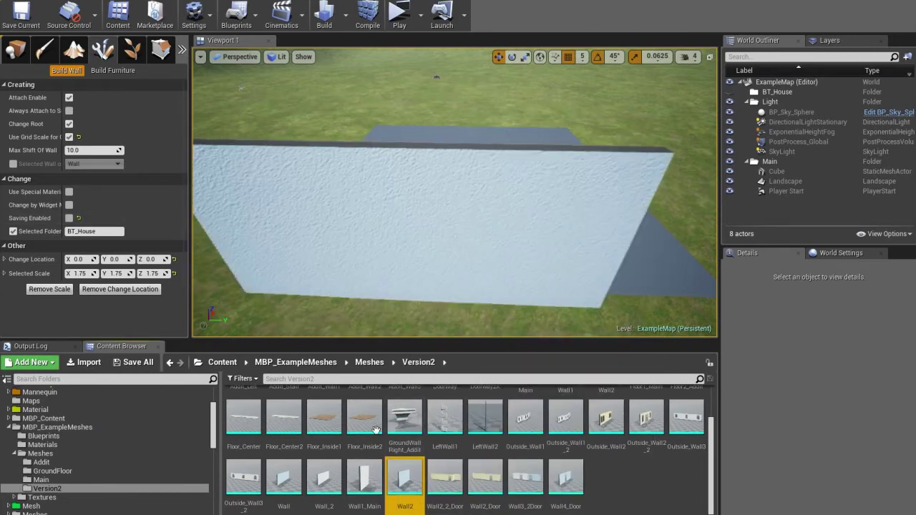
pyautogui.click(325, 476)
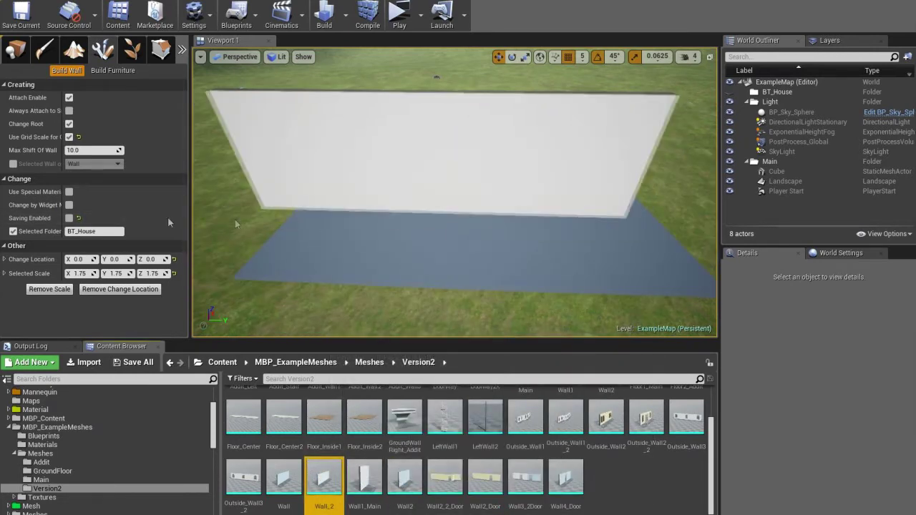
pyautogui.click(384, 251)
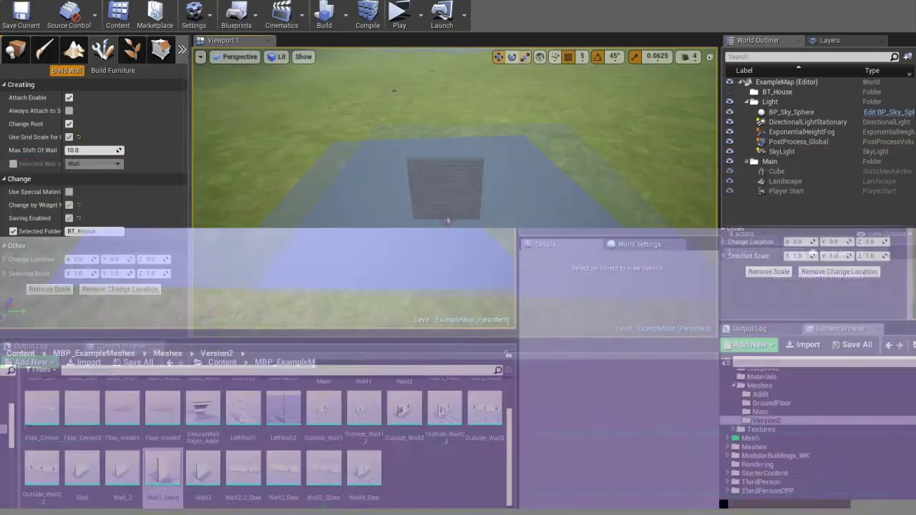
pyautogui.press('Escape')
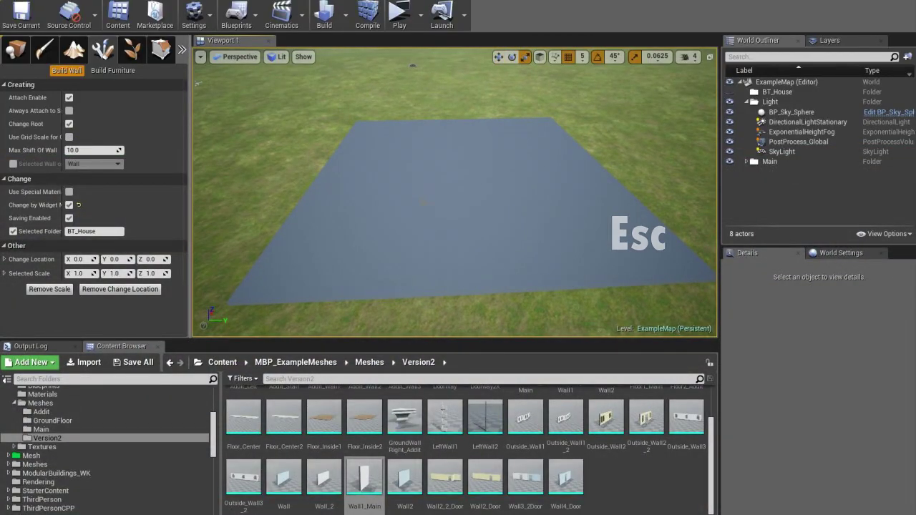
# Select the four meshes from SM_Carpet through SM_Couch_1seat and place two differently oriented SM_Couch sofas on the platform
pyautogui.press('Tab')
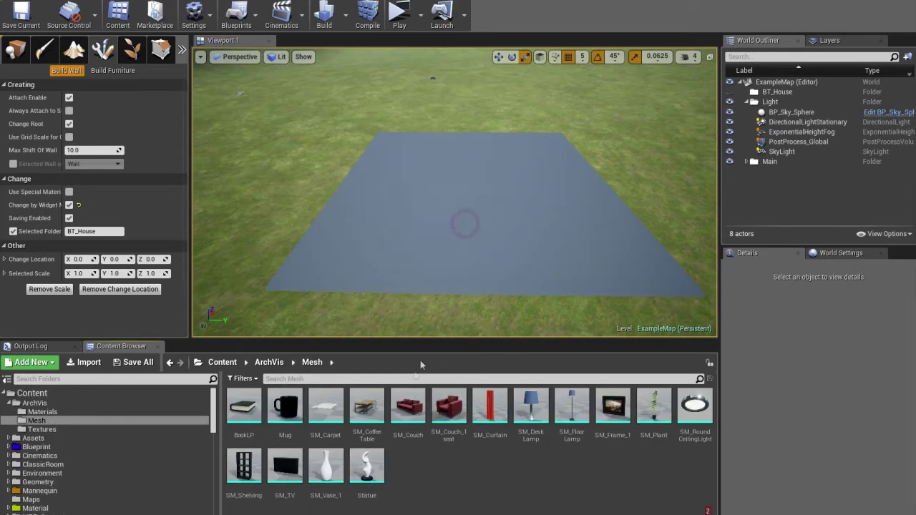
pyautogui.click(327, 419)
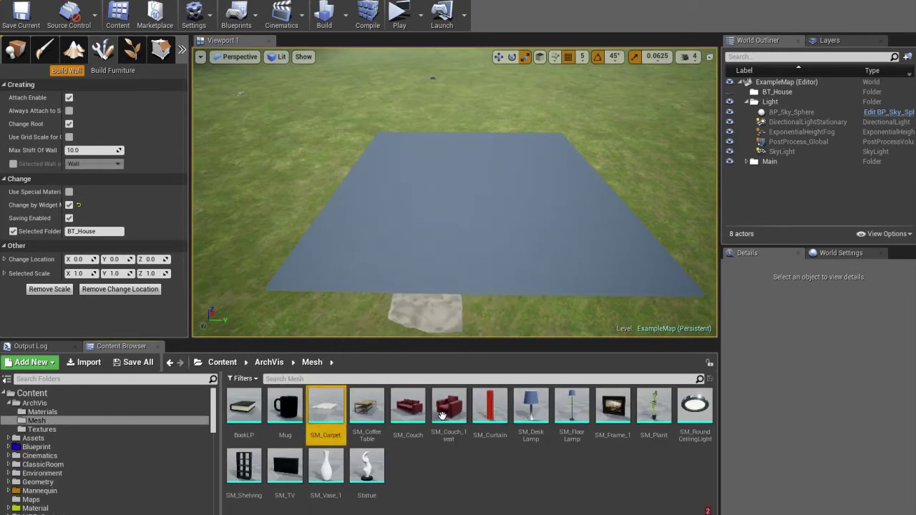
pyautogui.keyDown('shift'); pyautogui.click(451, 411); pyautogui.keyUp('shift')
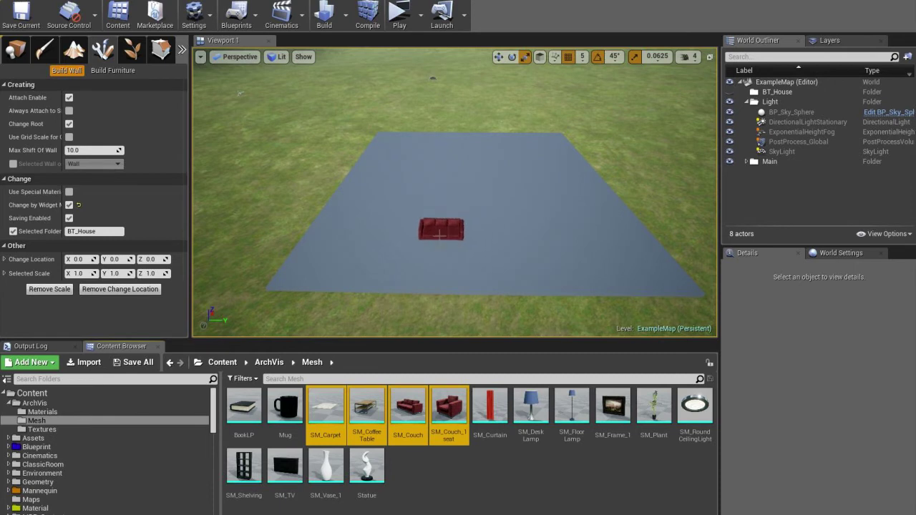
pyautogui.click(428, 225)
pyautogui.click(501, 230)
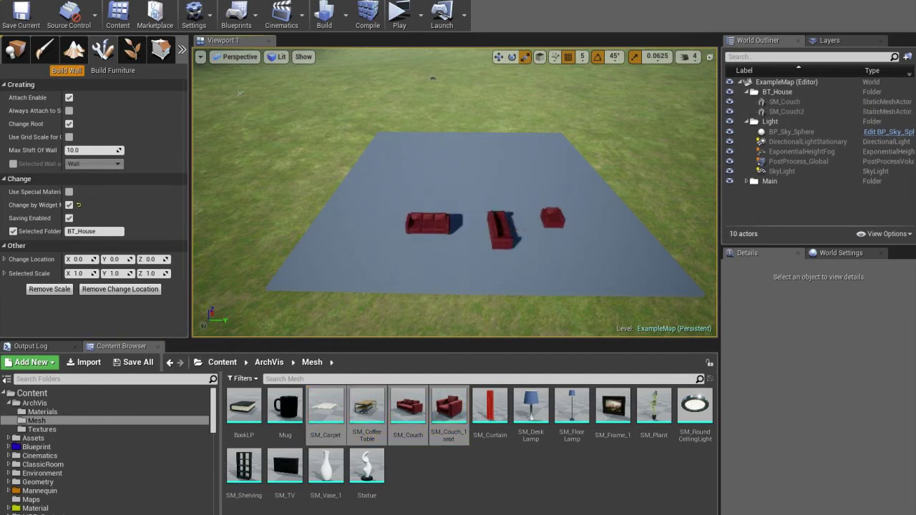
# Place two SM_Couch_1seat armchairs, two SM_Carpet rugs and one more SM_Couch around the existing sofas
pyautogui.click(552, 219)
pyautogui.click(496, 184)
pyautogui.click(430, 188)
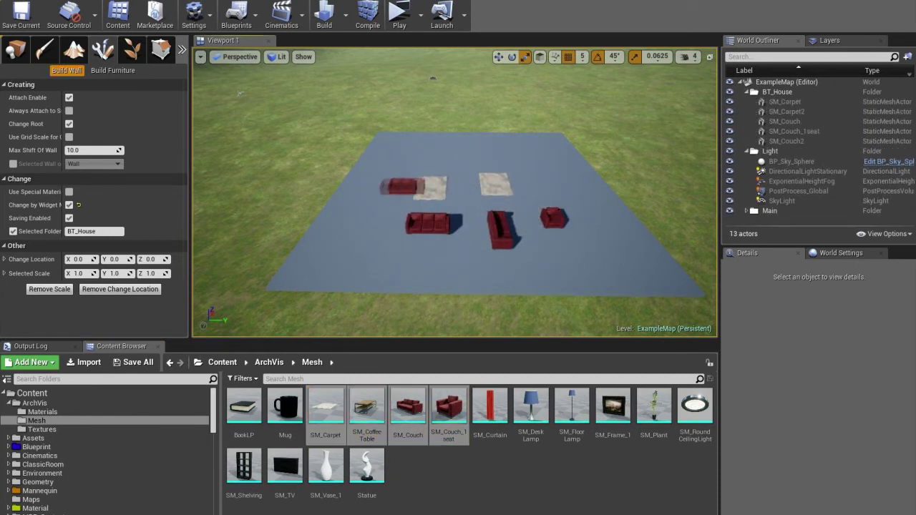
pyautogui.click(357, 216)
pyautogui.click(393, 262)
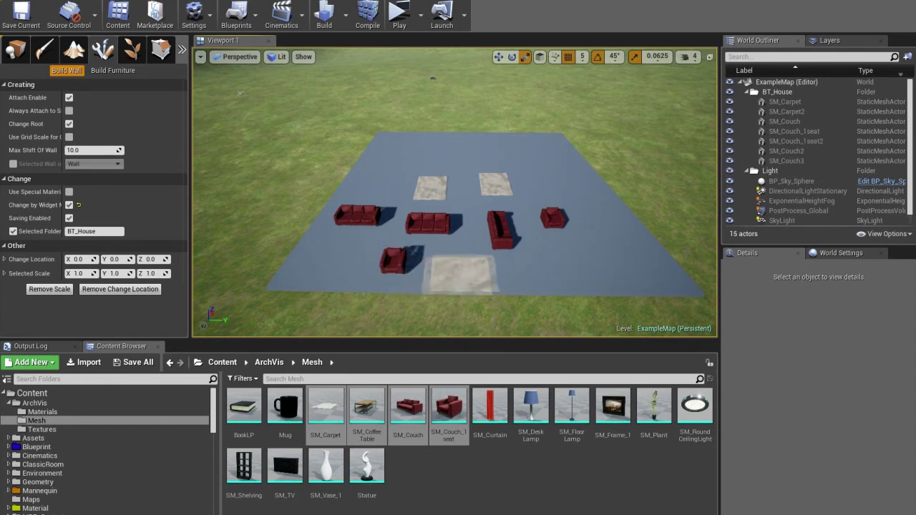
# Fill the platform with another SM_Carpet, two SM_Couch sofas, two SM_Couch_1seat armchairs and two SM_CoffeeTable meshes
pyautogui.click(465, 271)
pyautogui.click(554, 263)
pyautogui.click(630, 258)
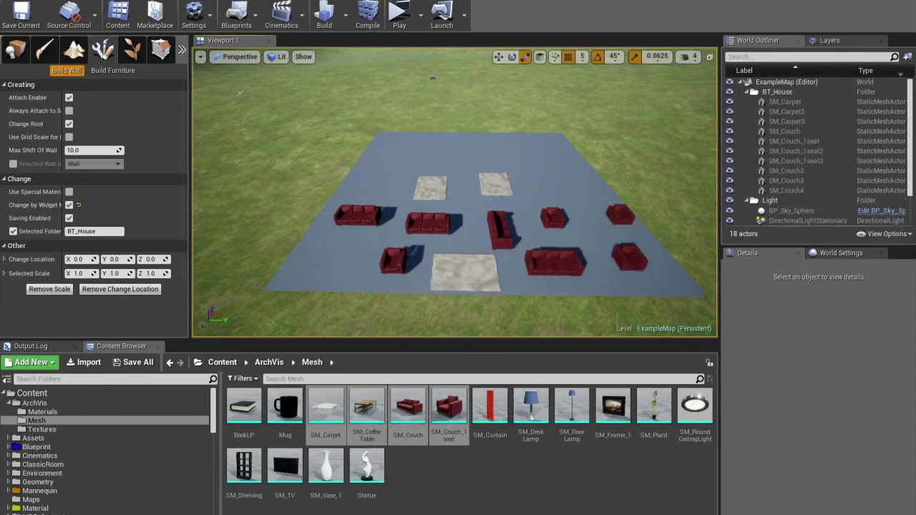
pyautogui.click(620, 215)
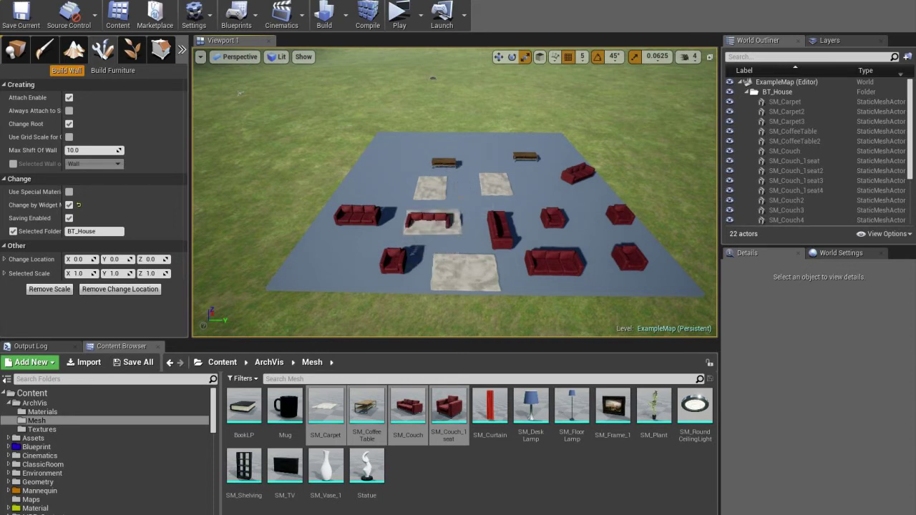
# Cycle the placement preview through the selected furniture meshes
pyautogui.press('Tab')
pyautogui.press('Tab')
pyautogui.press('Tab')
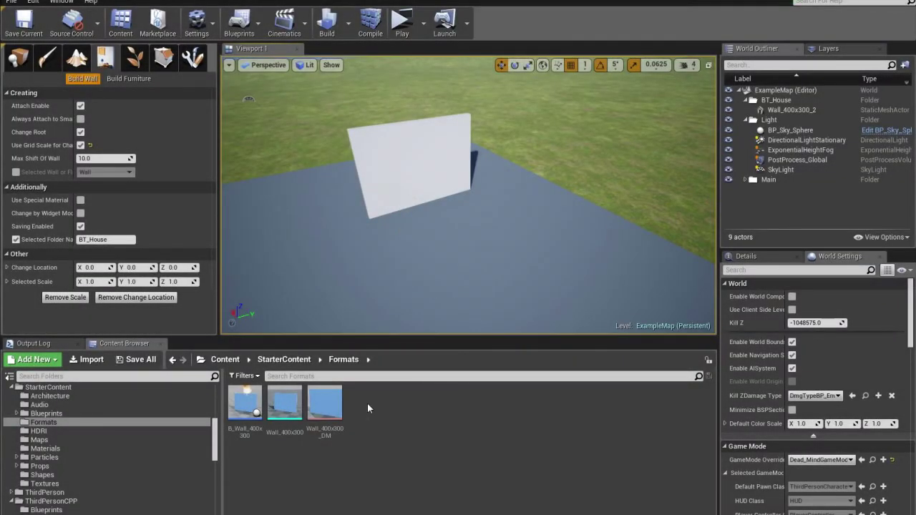
# Attach a destructible Wall_400x300_DM wall at the far end of the existing wall, perpendicular to it
pyautogui.click(321, 413)
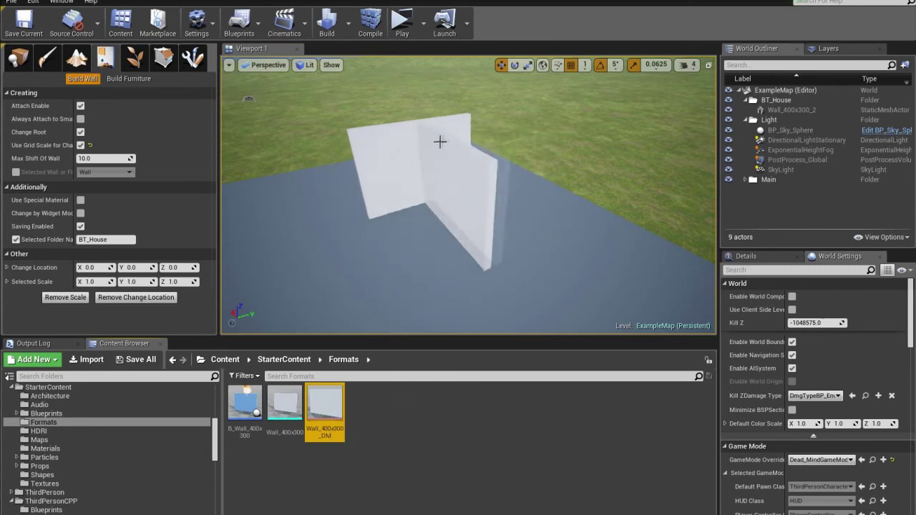
pyautogui.click(469, 136)
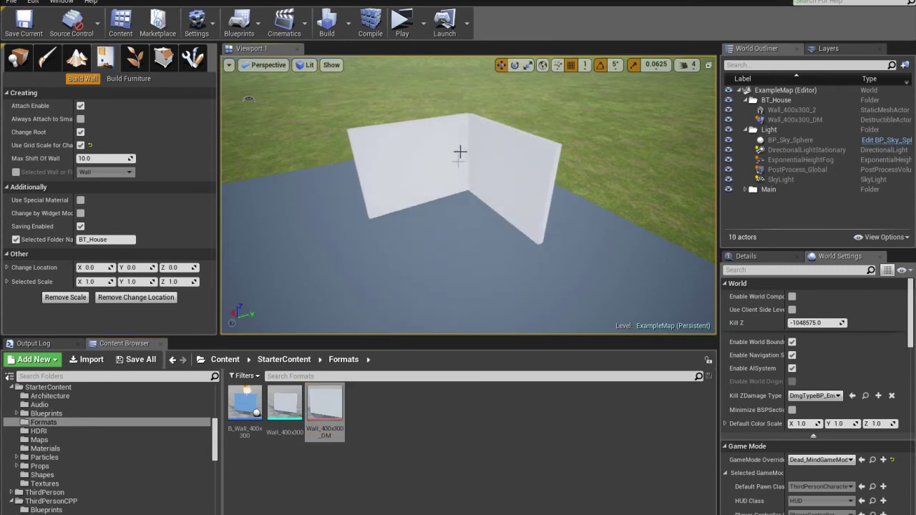
pyautogui.moveTo(496, 294); pyautogui.dragTo(425, 213, button='right')
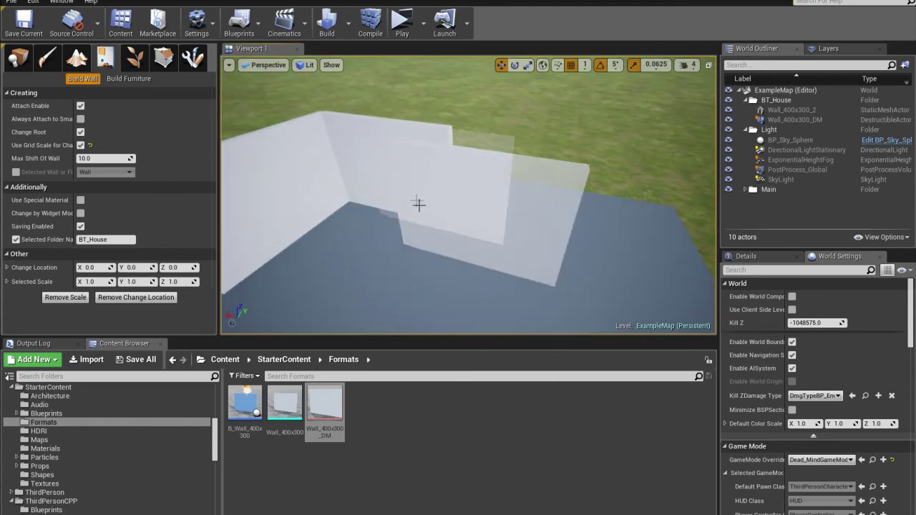